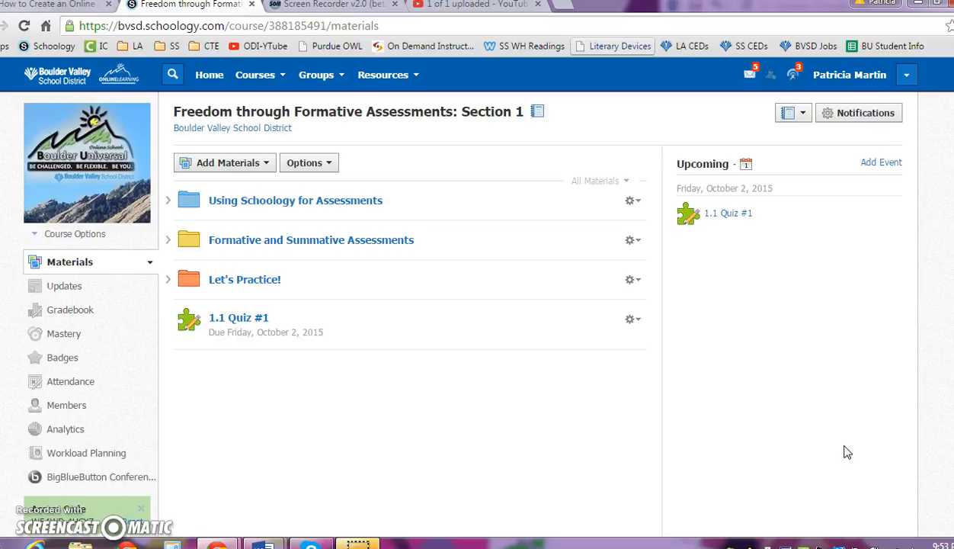
# Open the 1.1 Quiz #1 assessment from the course materials to show its question list
pyautogui.click(236, 320)
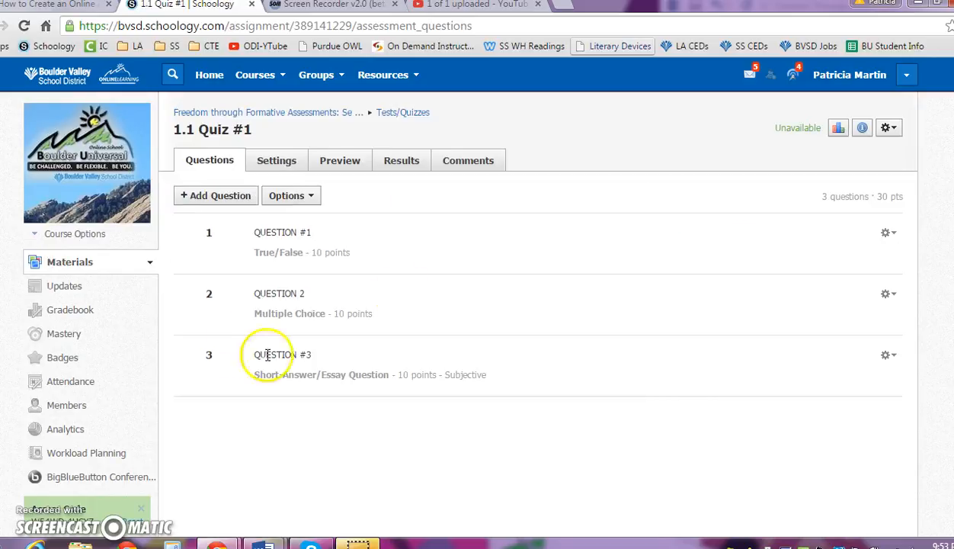
pyautogui.click(342, 291)
pyautogui.click(336, 273)
pyautogui.click(340, 245)
pyautogui.click(340, 246)
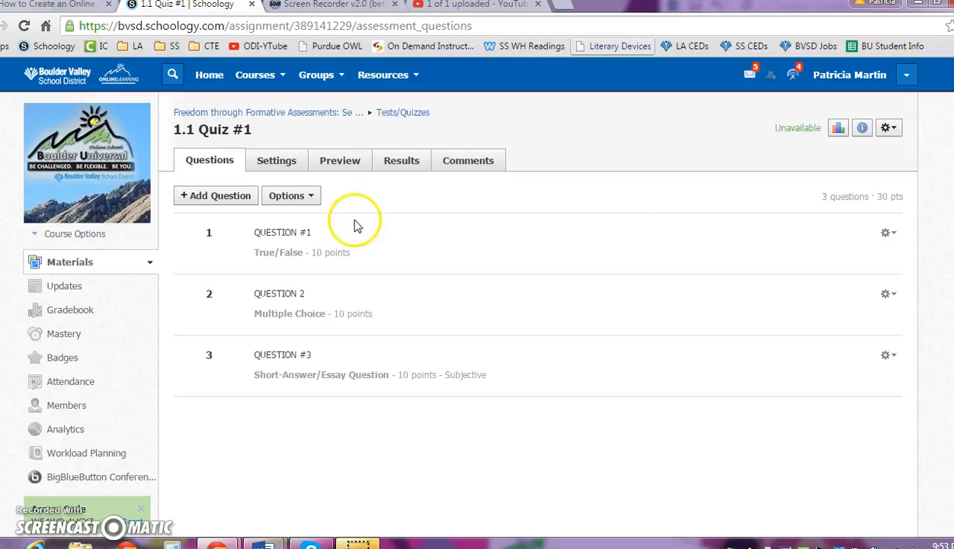
# Review the category choices and comments option in the quiz's edit form and save the form
pyautogui.click(889, 128)
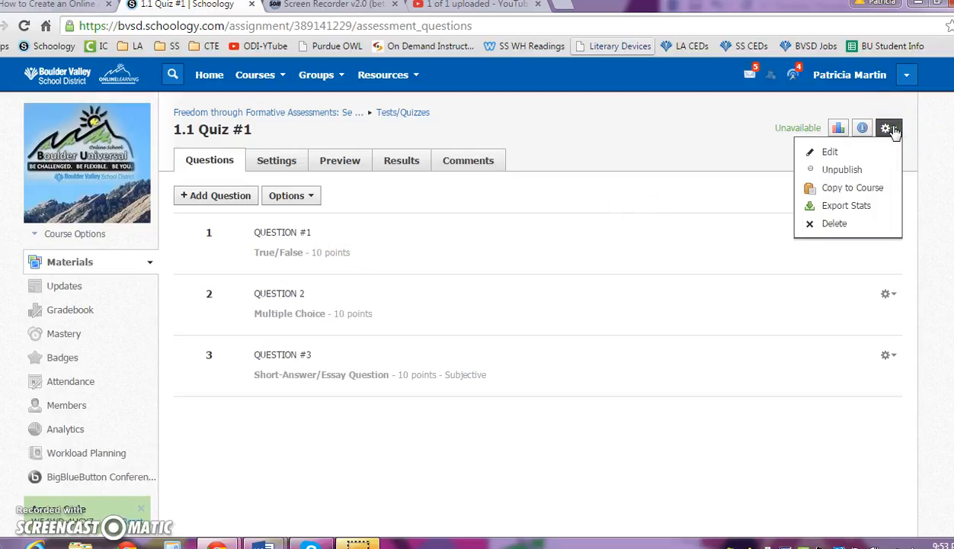
pyautogui.click(829, 152)
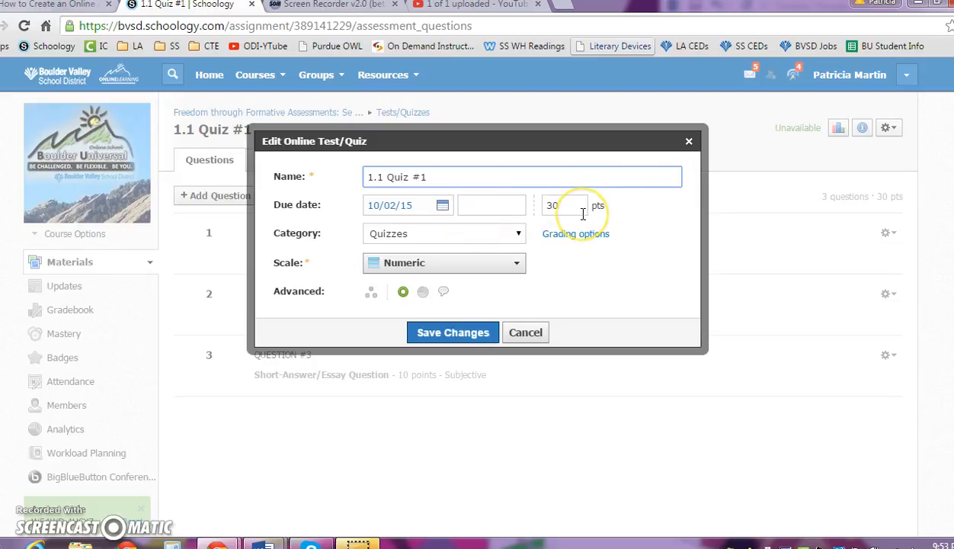
pyautogui.click(518, 233)
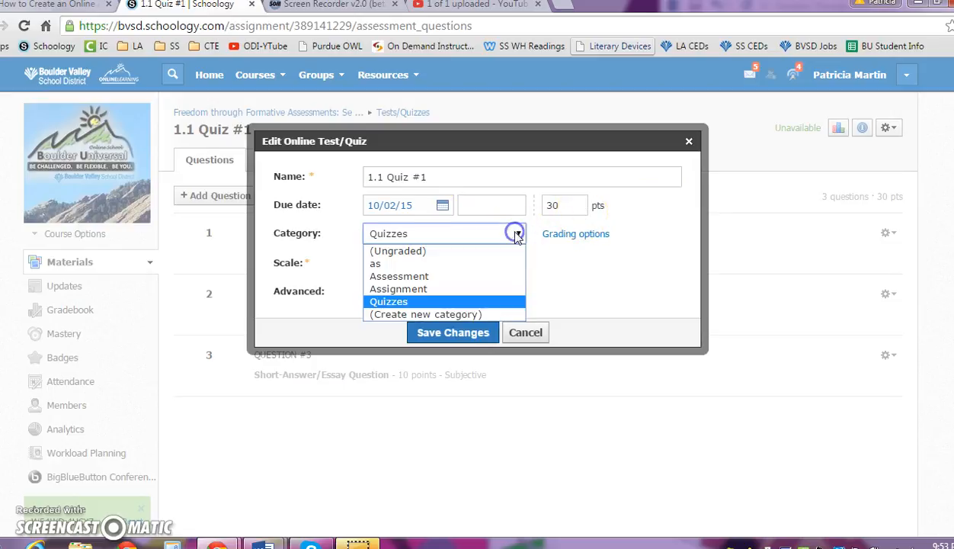
pyautogui.click(516, 234)
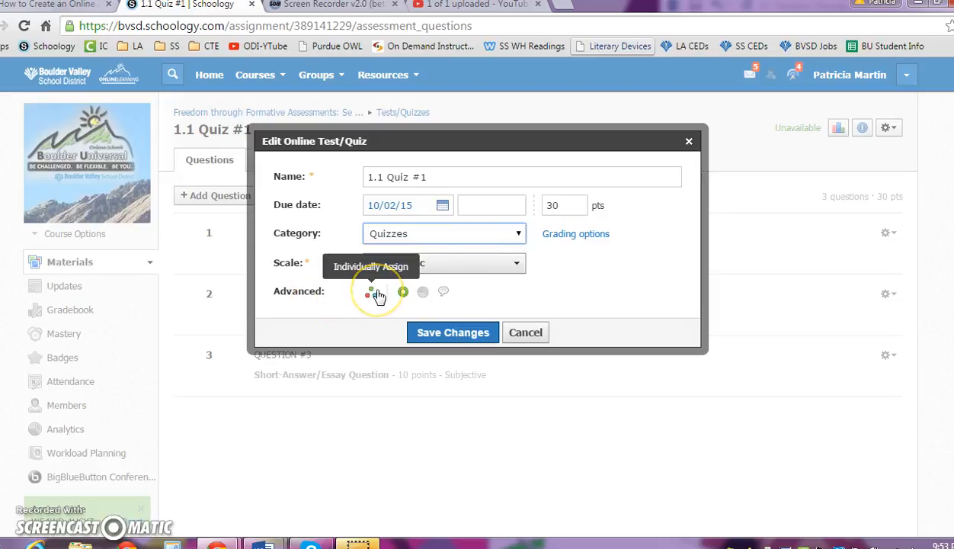
pyautogui.click(445, 294)
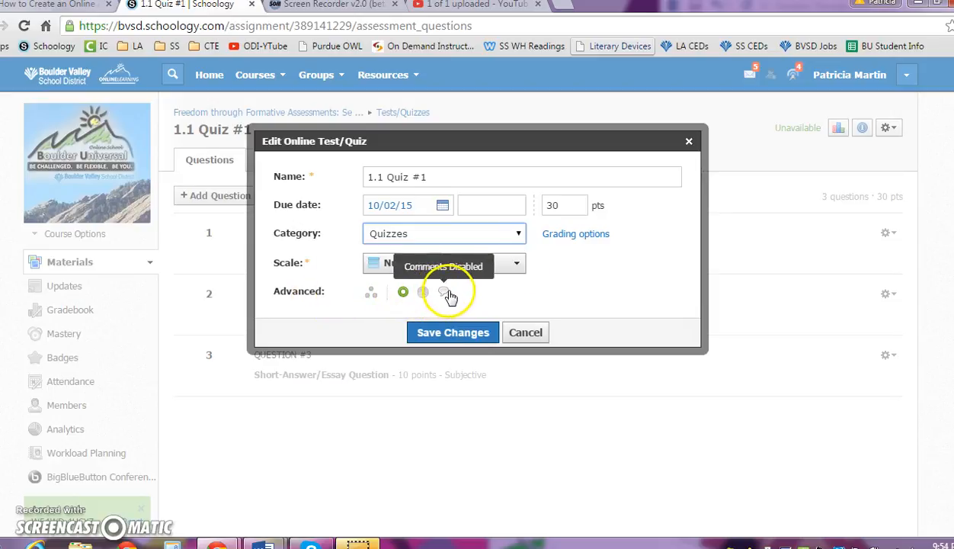
pyautogui.click(447, 296)
pyautogui.click(462, 333)
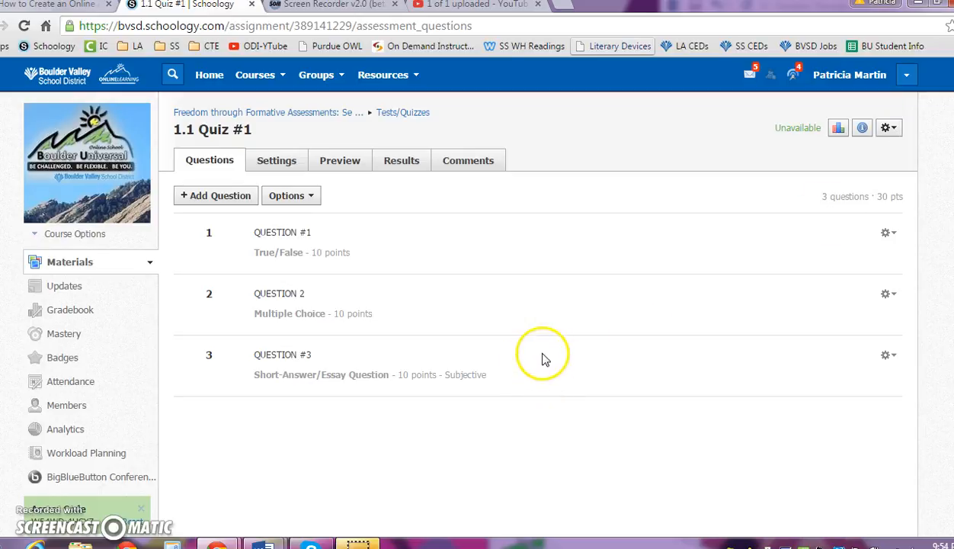
# Enter "DIRECTIONS FOR STUDENTS" as the instructions in the quiz's settings
pyautogui.click(264, 163)
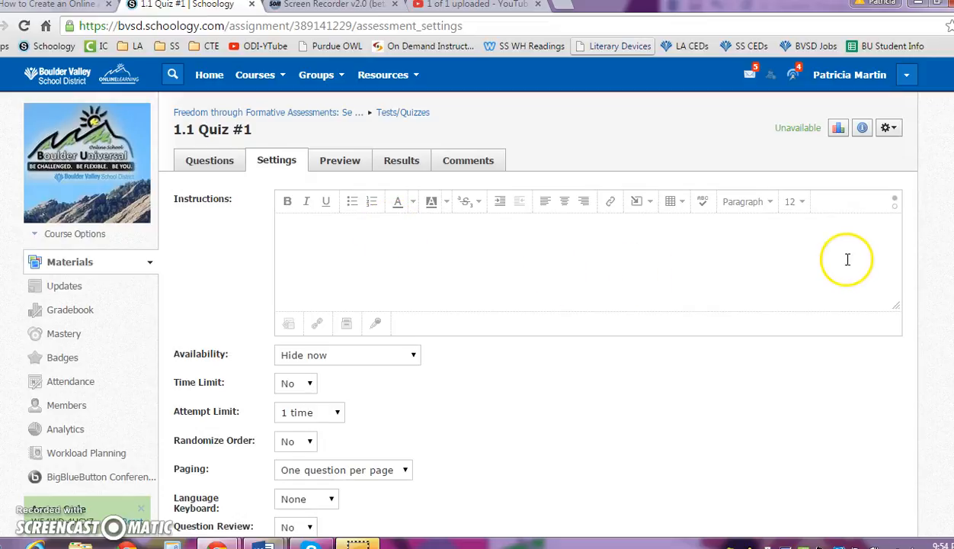
pyautogui.scroll(-1, 847, 259)
pyautogui.click(844, 187)
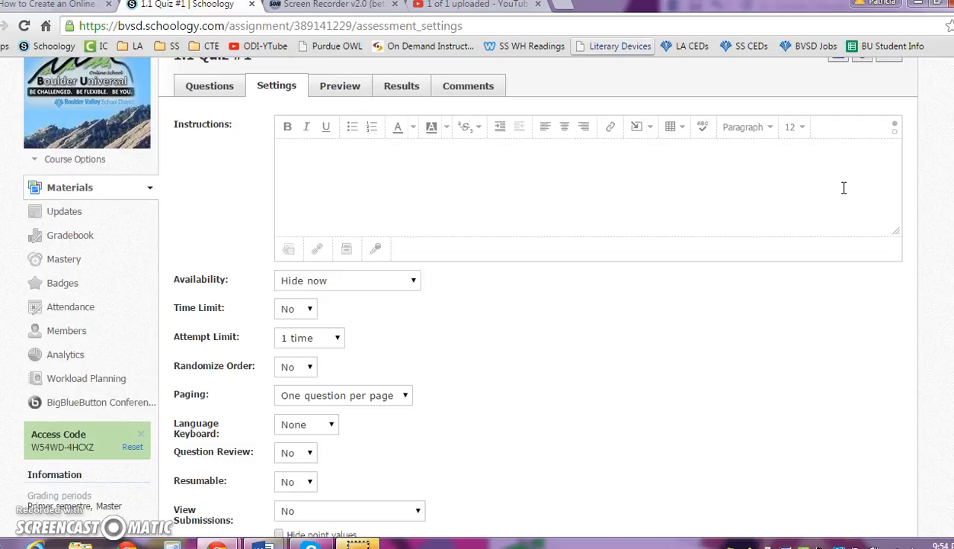
pyautogui.write('DIRECTIONS FOR STUDENTS')
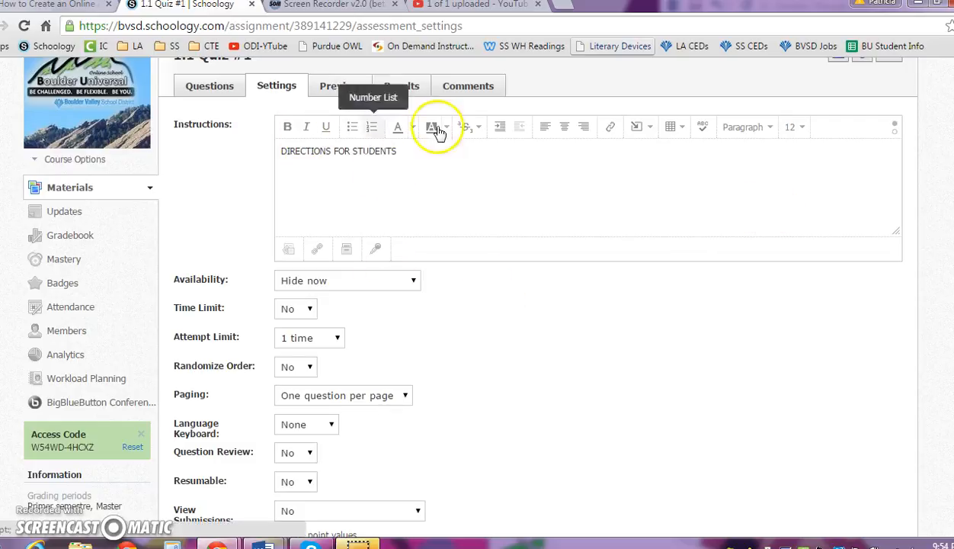
pyautogui.click(664, 175)
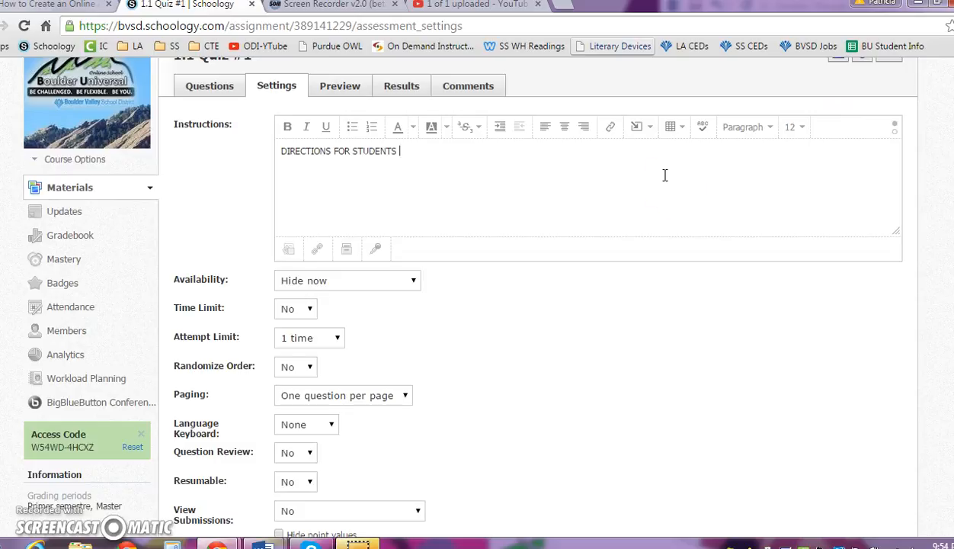
# Look at the instructions' HTML source and at the content types that can be inserted in the visual editor
pyautogui.click(897, 130)
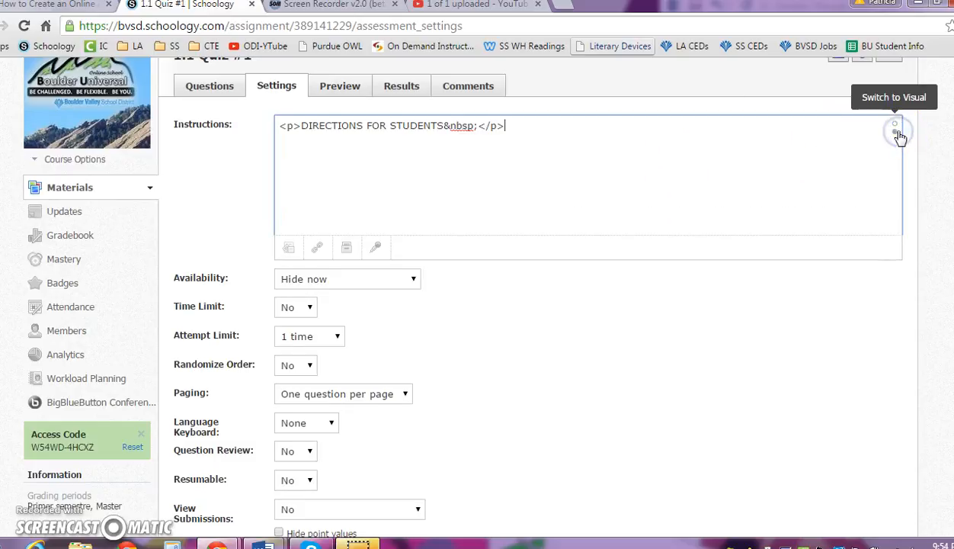
pyautogui.click(897, 125)
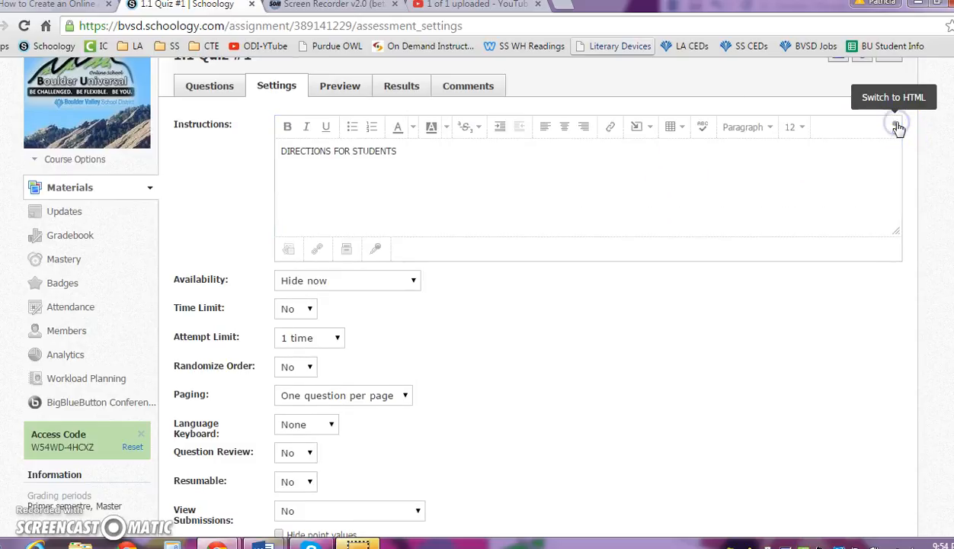
pyautogui.click(646, 138)
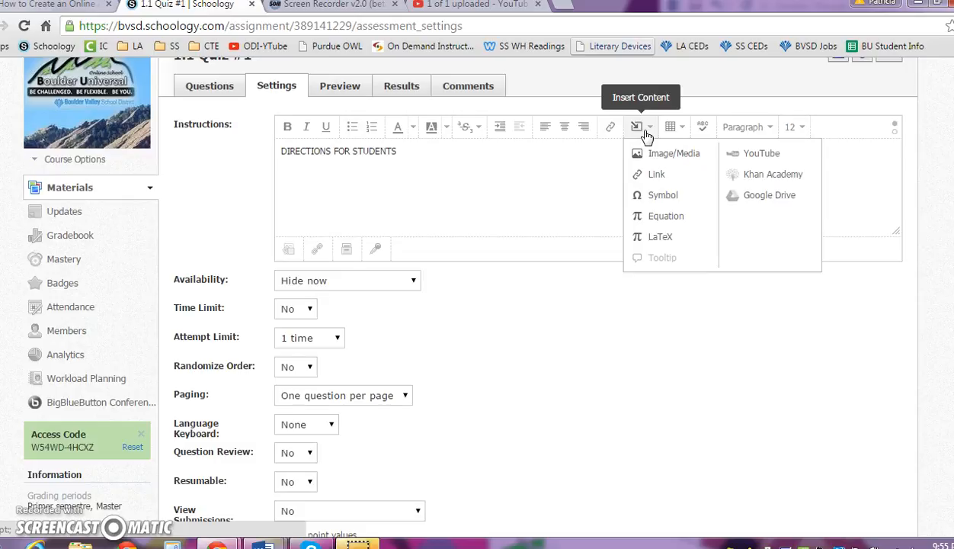
pyautogui.click(468, 174)
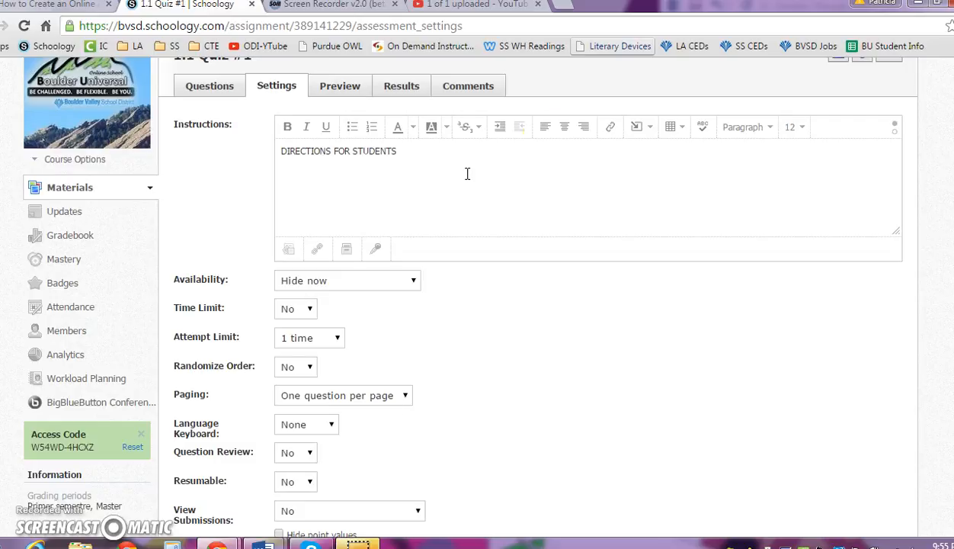
pyautogui.scroll(1, 468, 174)
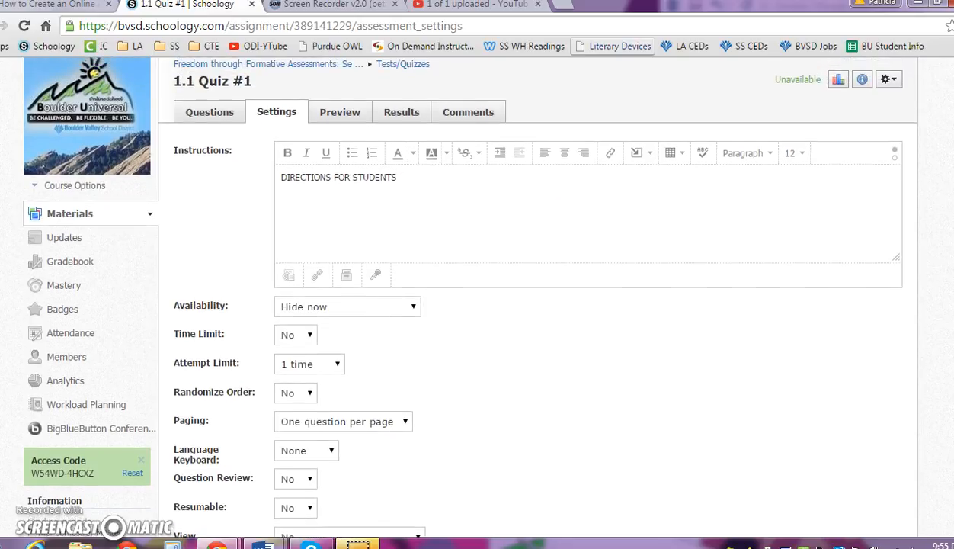
pyautogui.scroll(1, 460, 292)
pyautogui.click(700, 212)
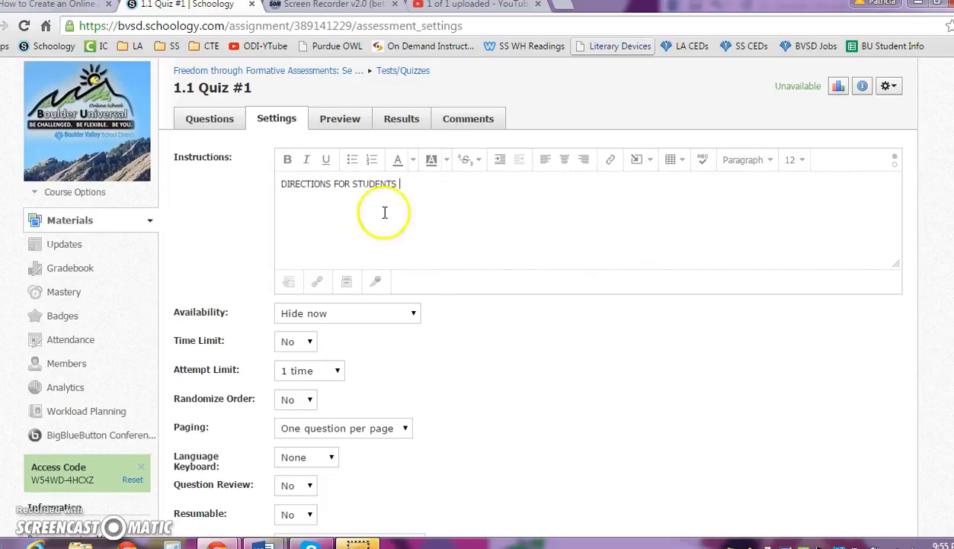
pyautogui.moveTo(400, 184); pyautogui.dragTo(282, 189)
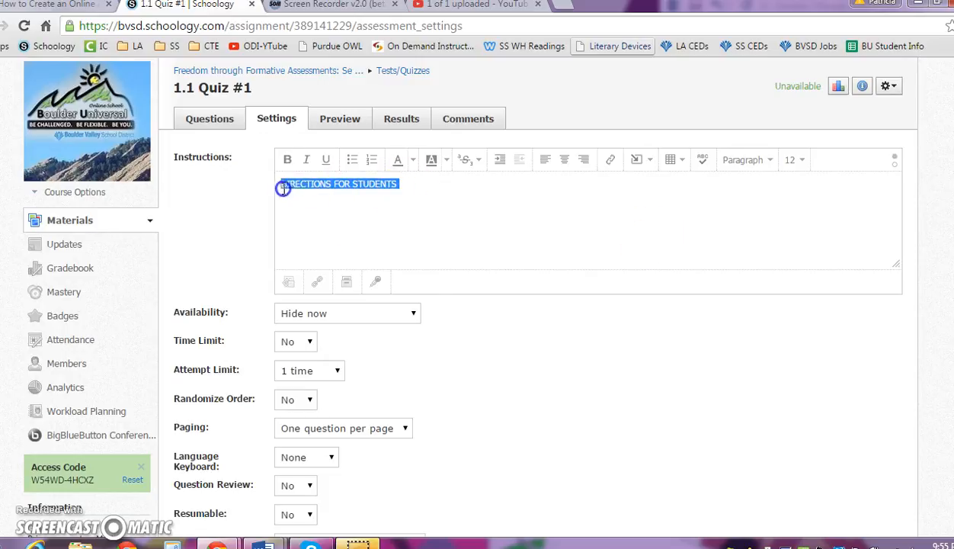
pyautogui.click(417, 214)
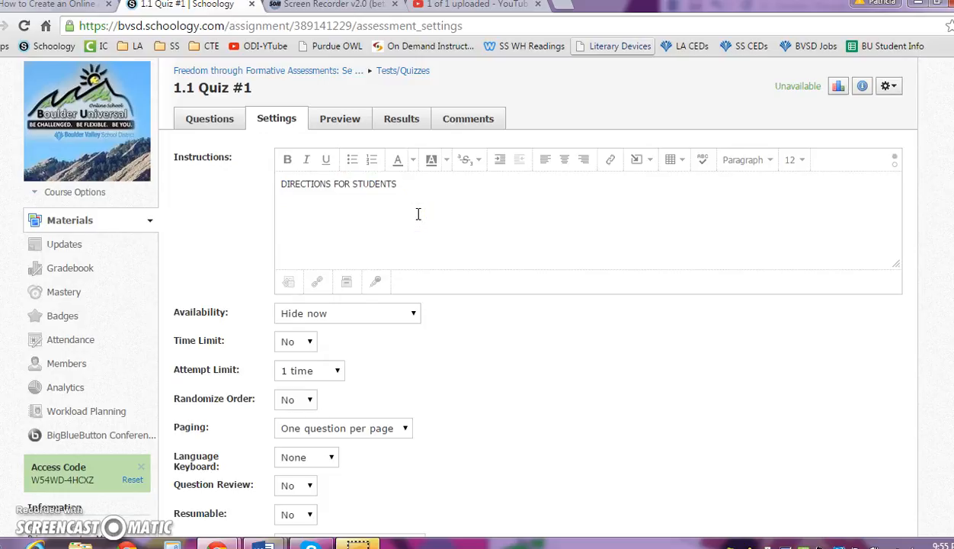
# Change the quiz's availability from hidden to "Available now"
pyautogui.scroll(-1, 418, 214)
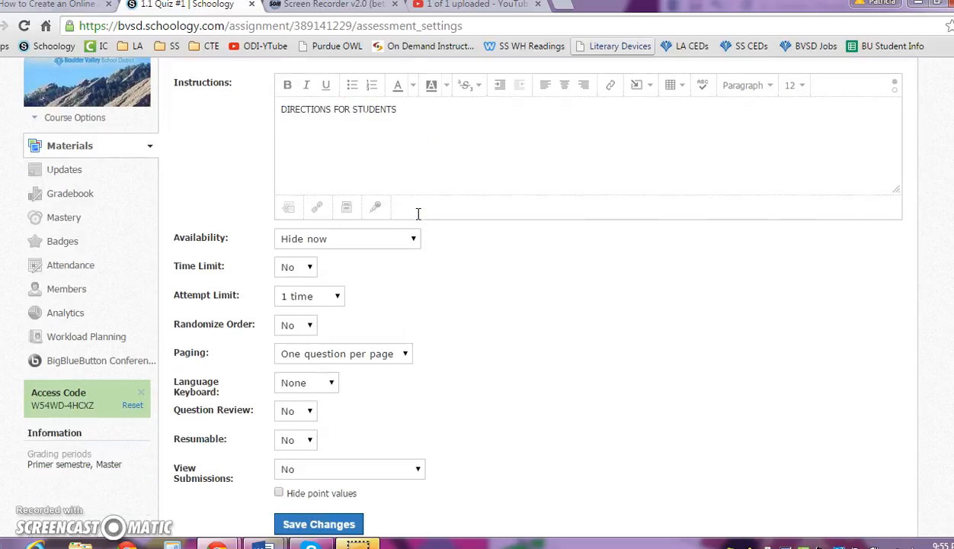
pyautogui.click(413, 241)
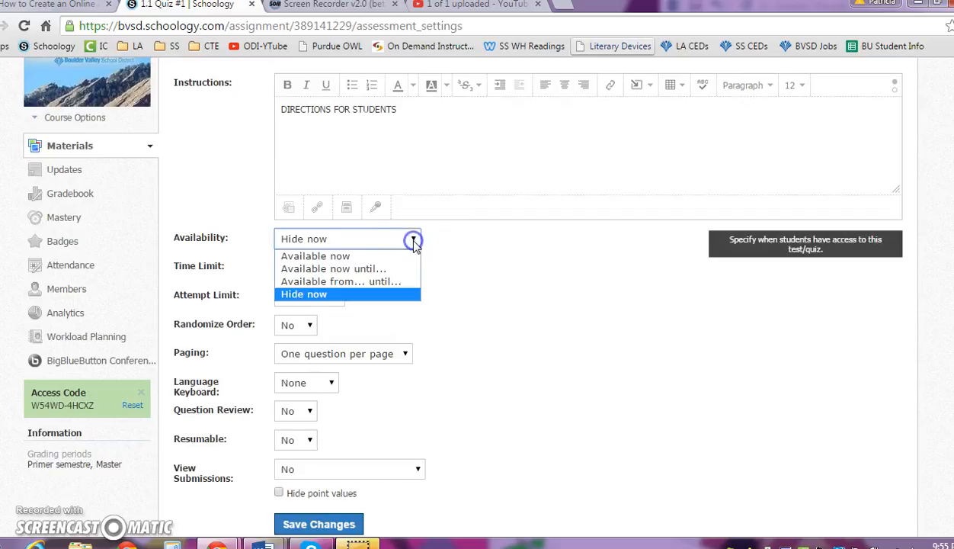
pyautogui.moveTo(407, 279); pyautogui.dragTo(409, 264)
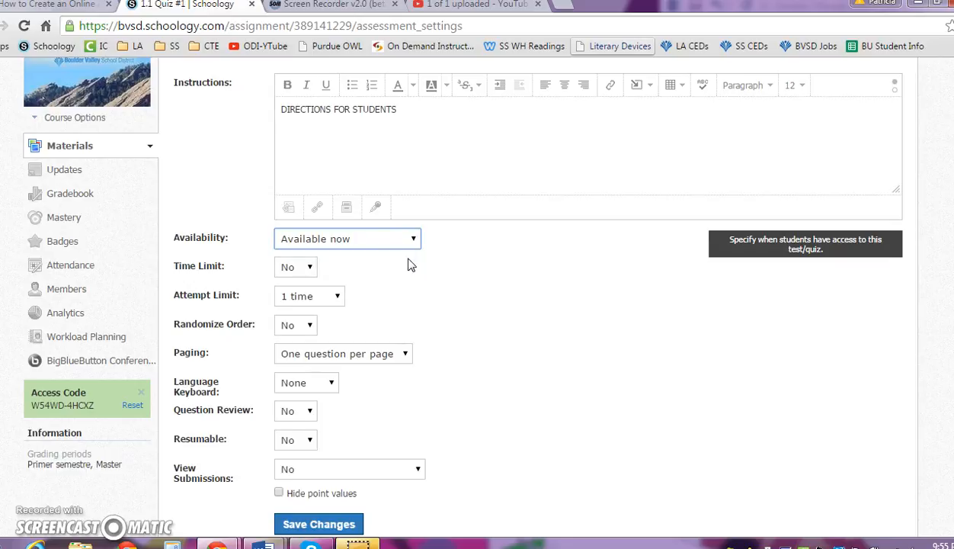
# Set the quiz's availability to "Available now until..." with the end date 10/30/15
pyautogui.click(412, 238)
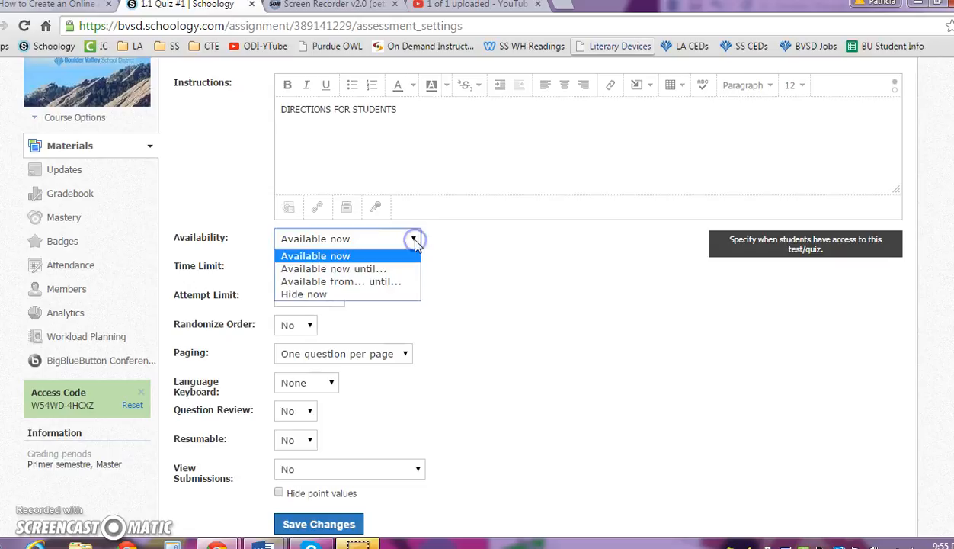
pyautogui.click(410, 269)
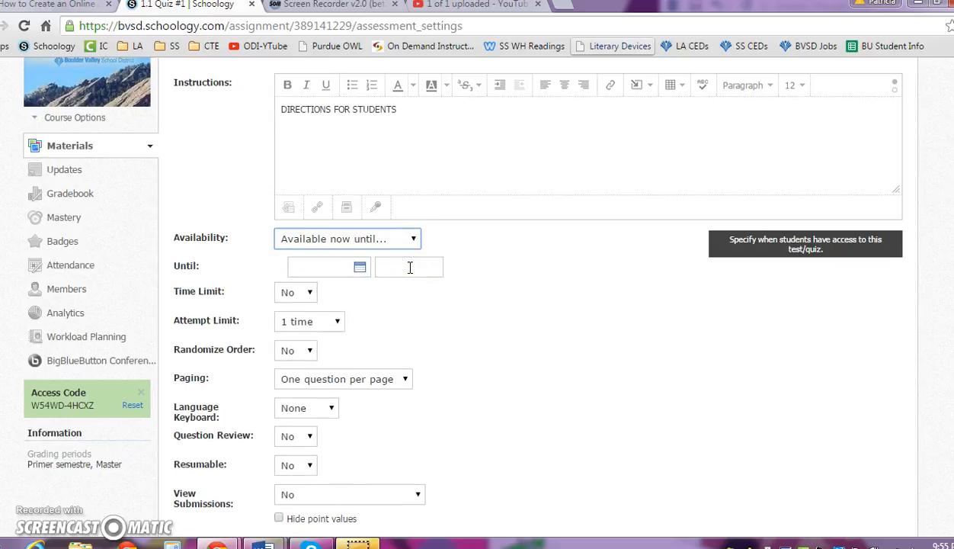
pyautogui.click(360, 268)
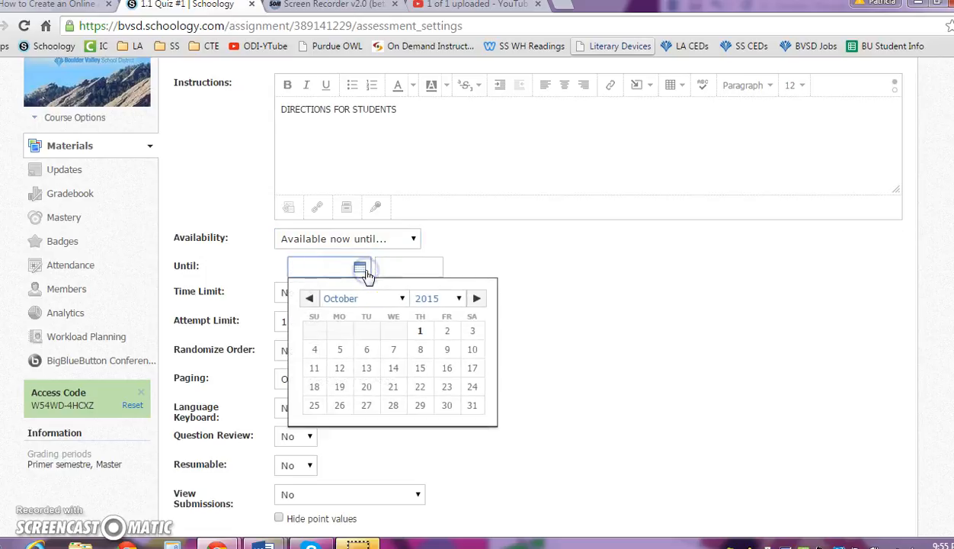
pyautogui.click(447, 408)
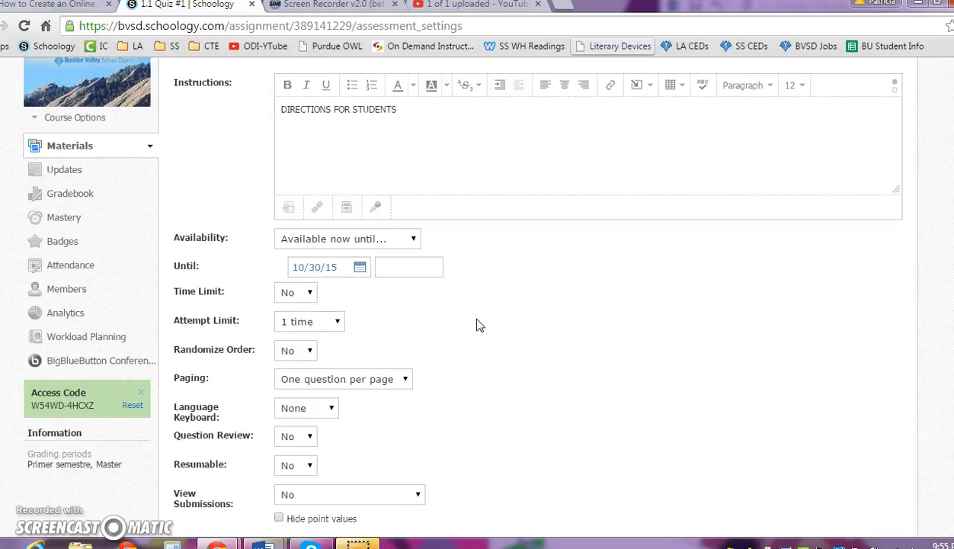
# Switch the availability to "Available from... until..." with the start date 10/01/15
pyautogui.click(413, 238)
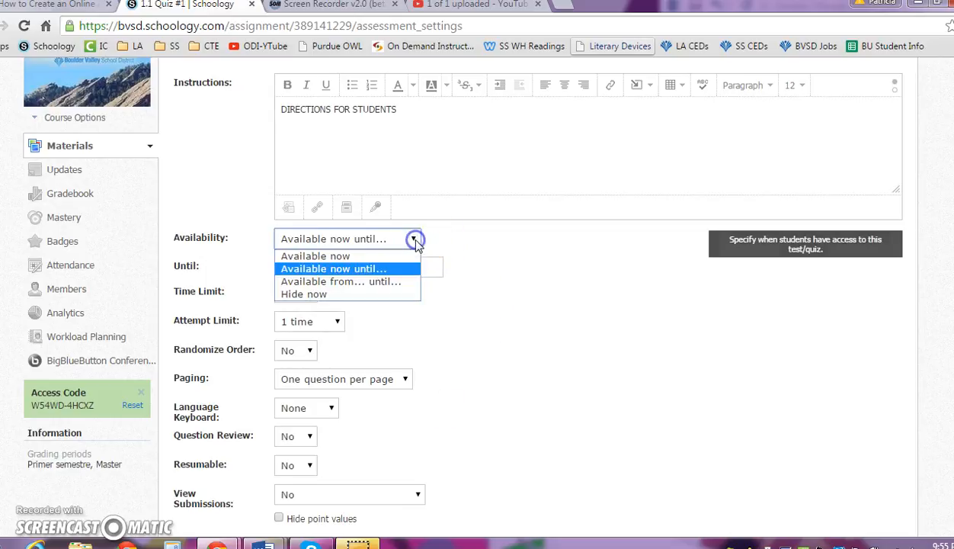
pyautogui.click(404, 282)
pyautogui.click(362, 268)
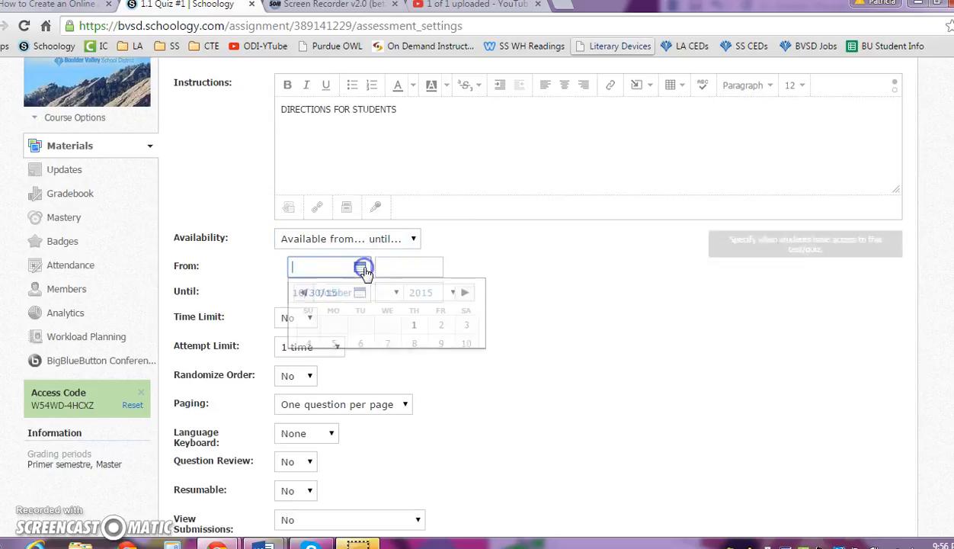
pyautogui.click(417, 332)
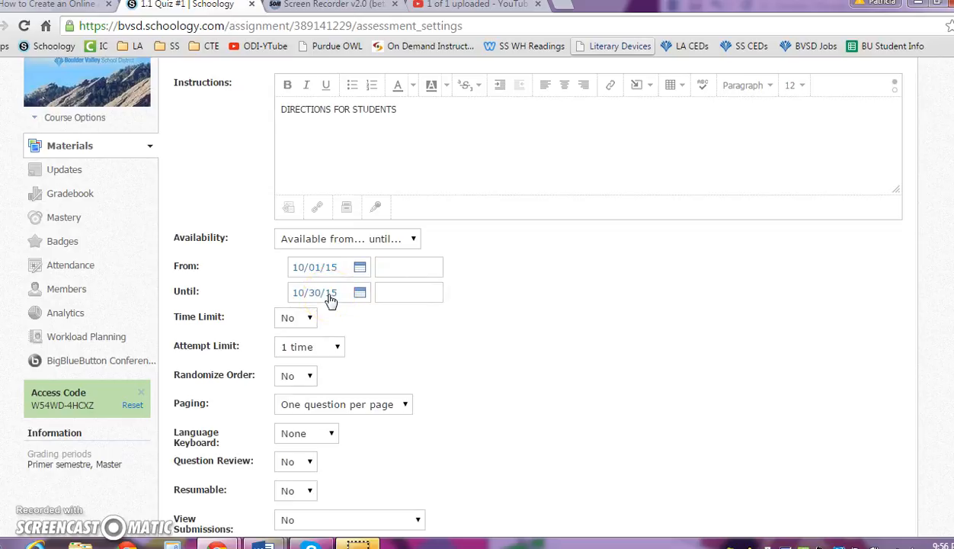
# Set the quiz's availability back to "Available now" without start or end dates
pyautogui.click(385, 238)
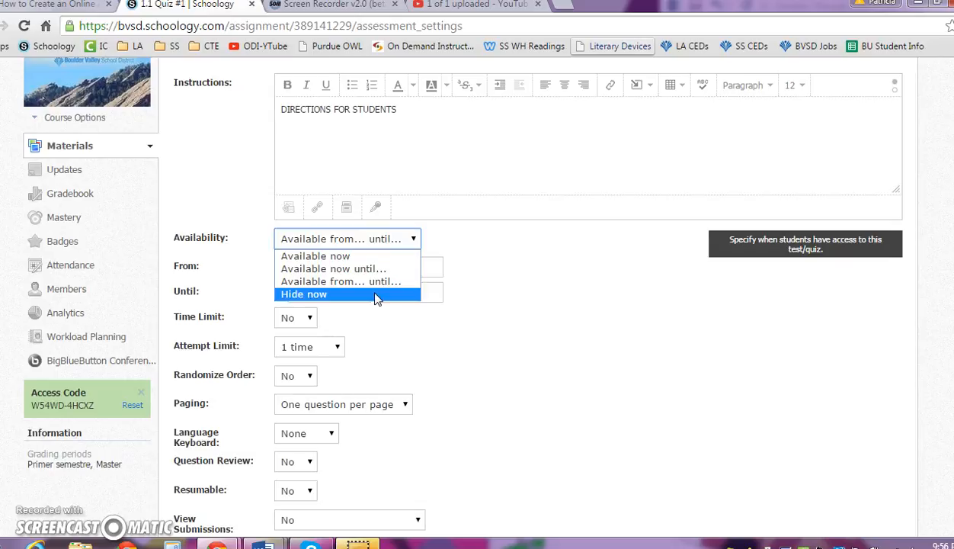
pyautogui.click(381, 256)
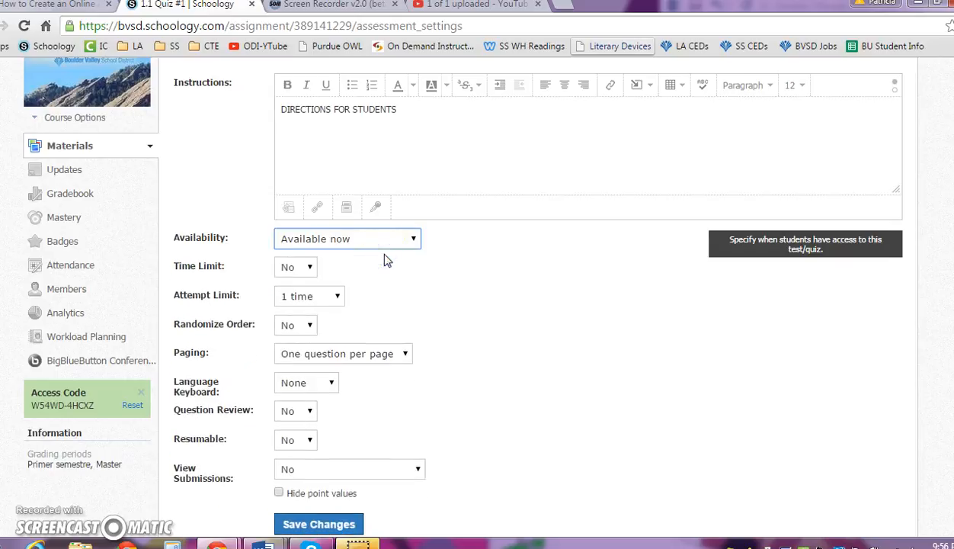
pyautogui.click(501, 274)
# Enable the quiz's time limit and set it to 30 minutes
pyautogui.click(303, 266)
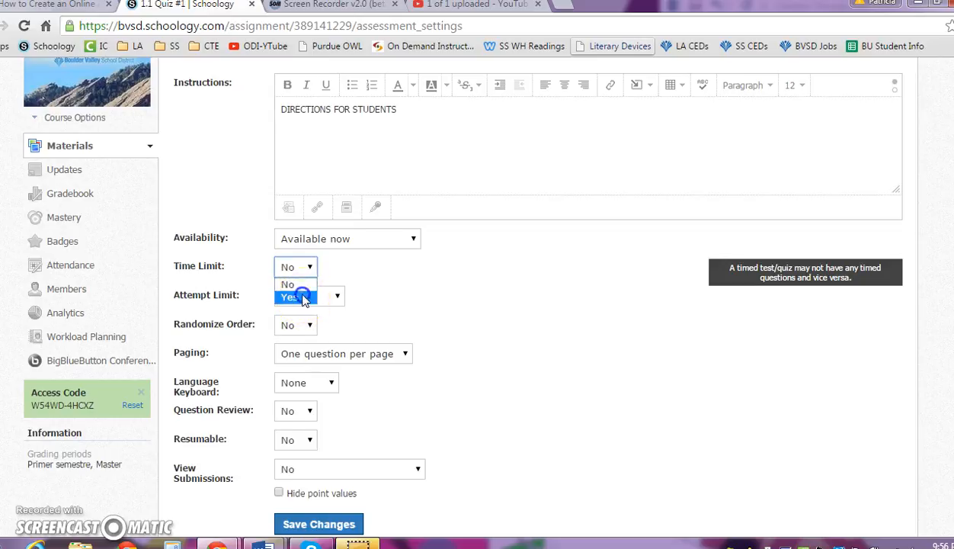
pyautogui.click(305, 297)
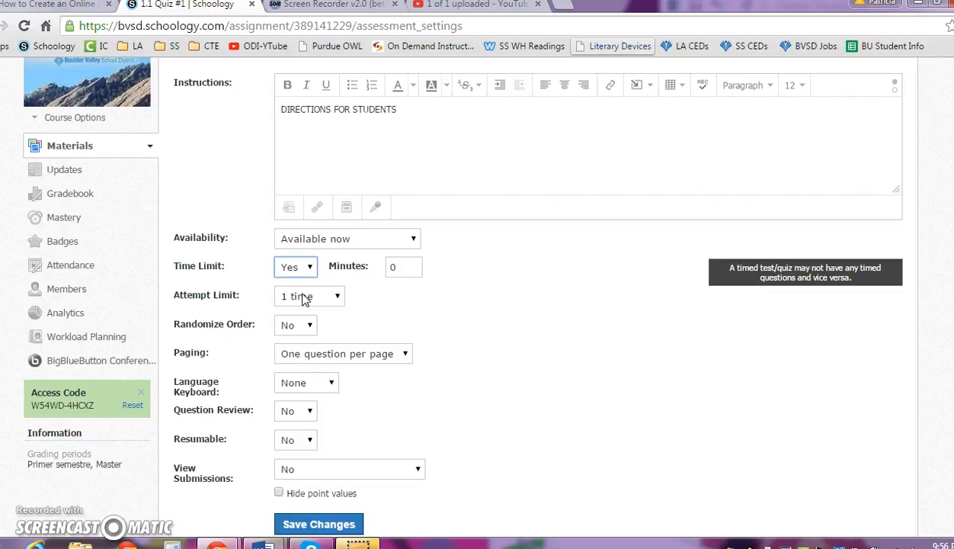
pyautogui.click(411, 267)
pyautogui.press('BackSpace')
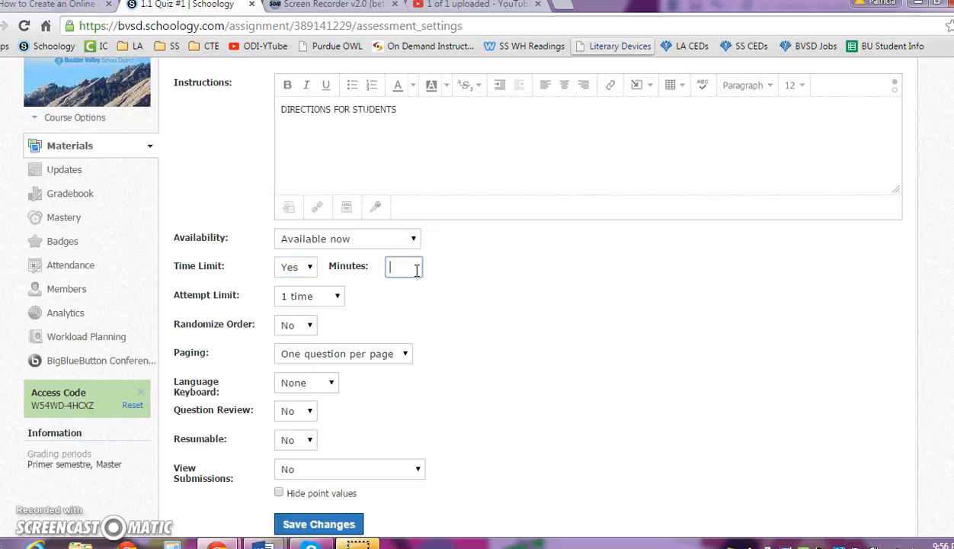
pyautogui.write('30')
pyautogui.click(465, 310)
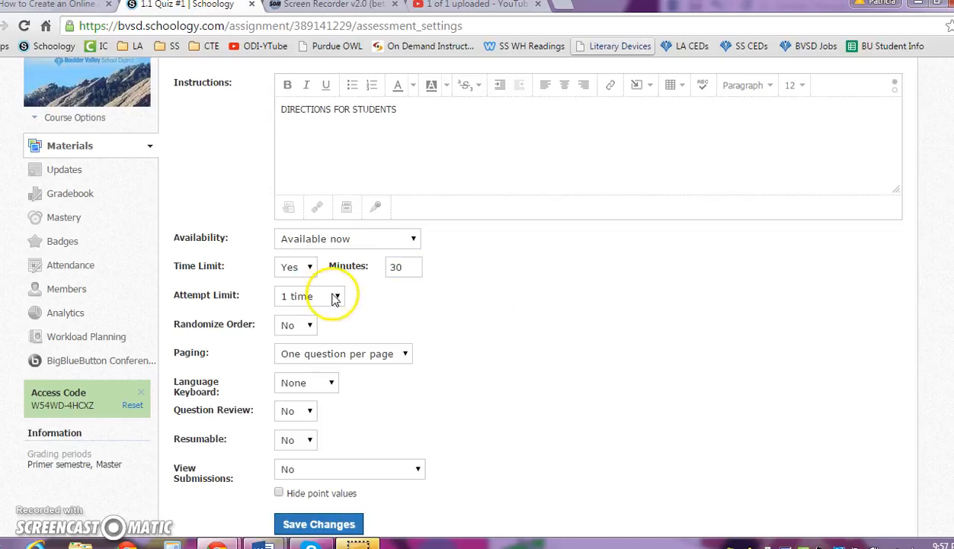
# Try an attempt limit of 3 times for the quiz, and return it to 1 time
pyautogui.click(334, 297)
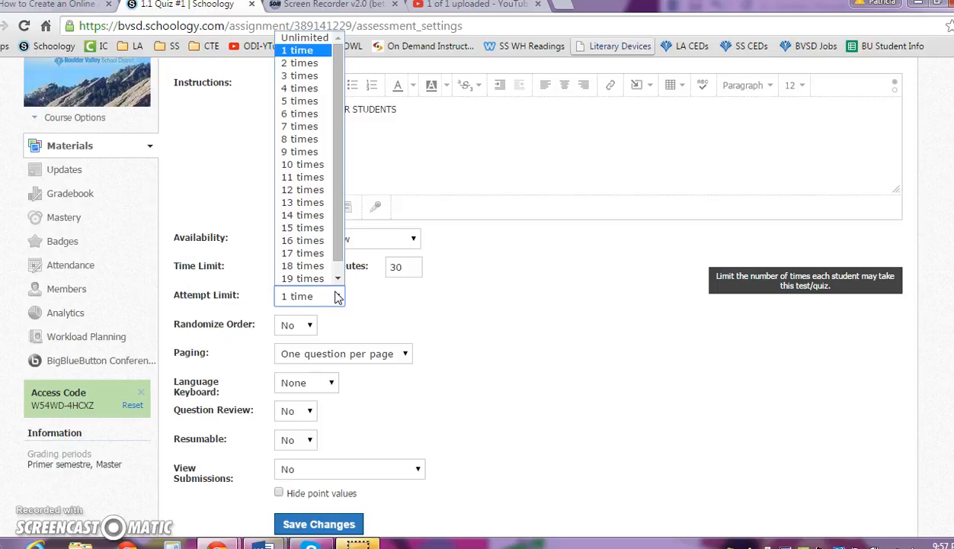
pyautogui.click(299, 76)
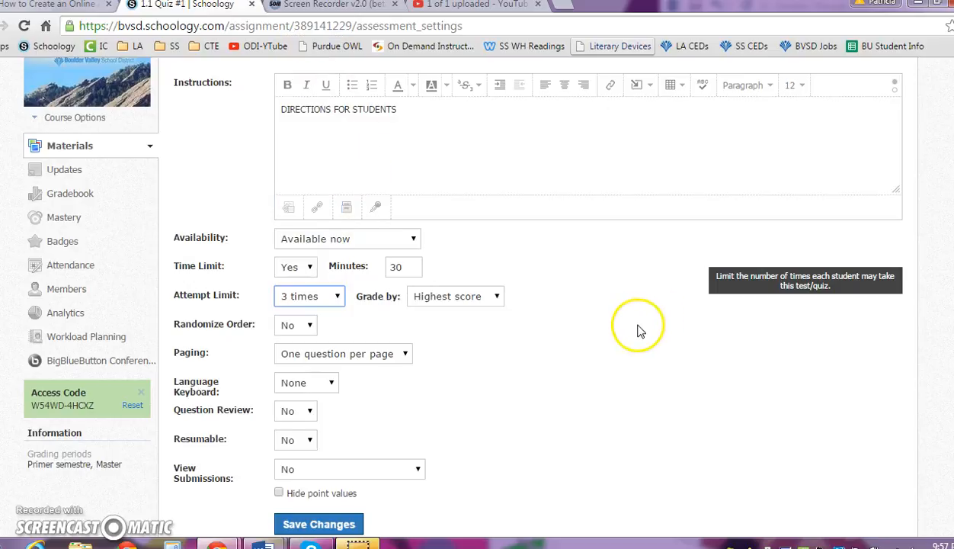
pyautogui.click(639, 330)
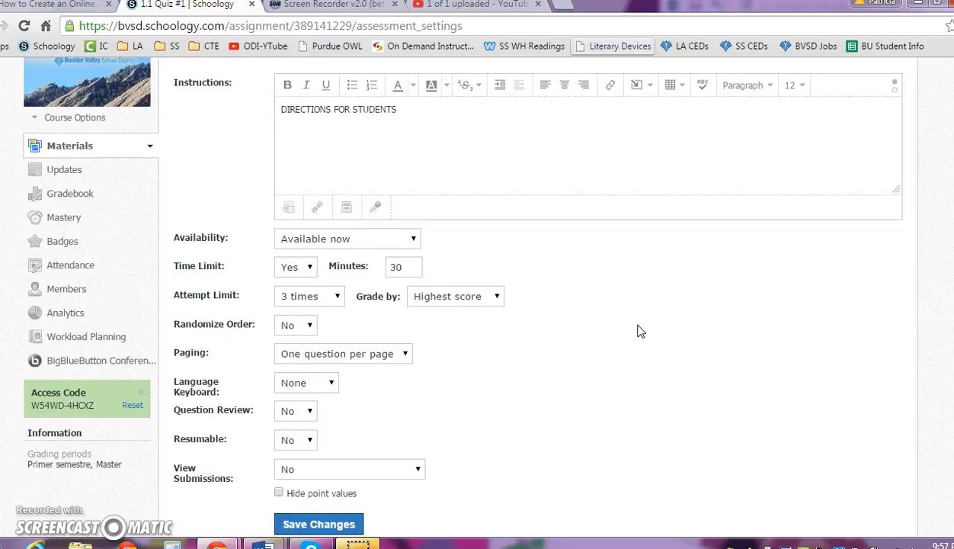
pyautogui.click(311, 297)
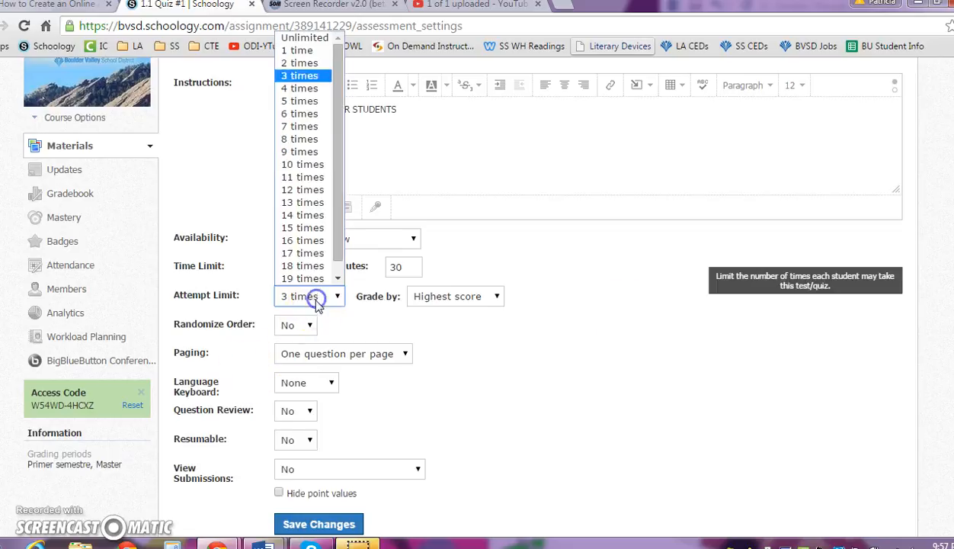
pyautogui.click(314, 51)
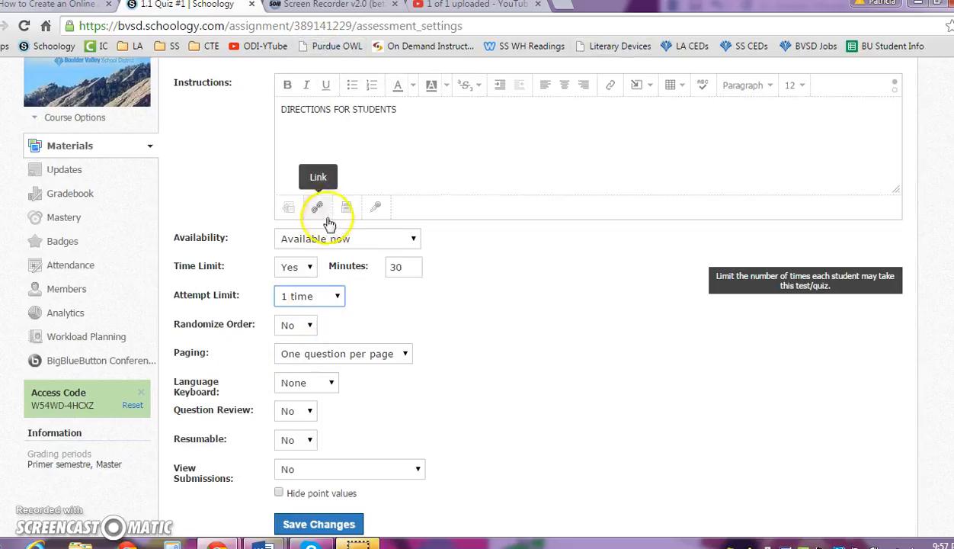
# Set the attempt limit to 3 times and keep grading by "Highest score"
pyautogui.click(314, 296)
pyautogui.click(327, 74)
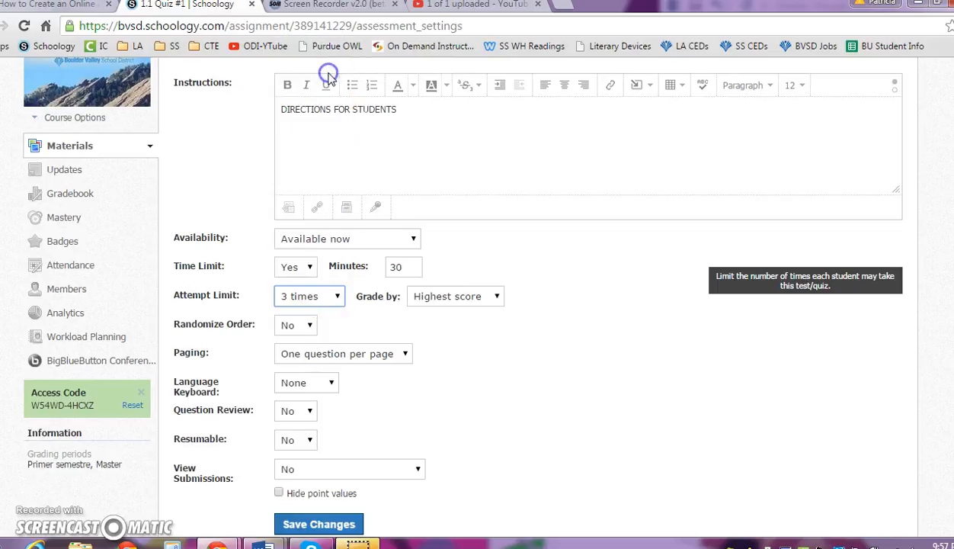
pyautogui.click(495, 297)
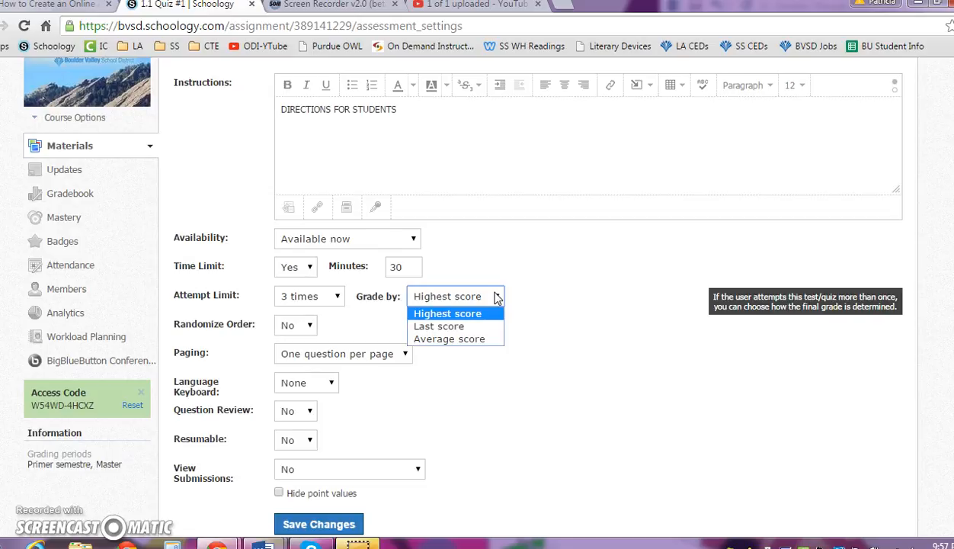
pyautogui.click(539, 330)
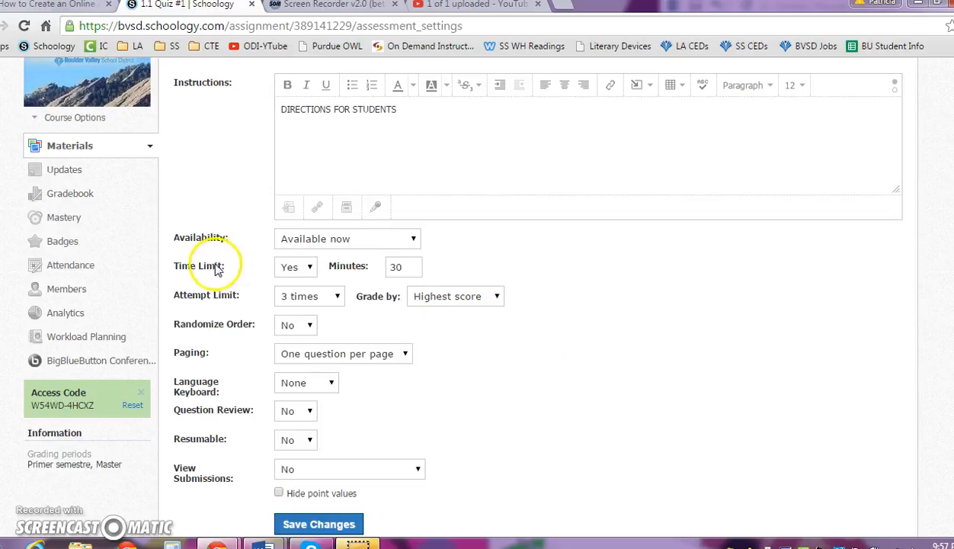
# Switch the quiz's Randomize Order setting to Yes and back to No
pyautogui.click(309, 330)
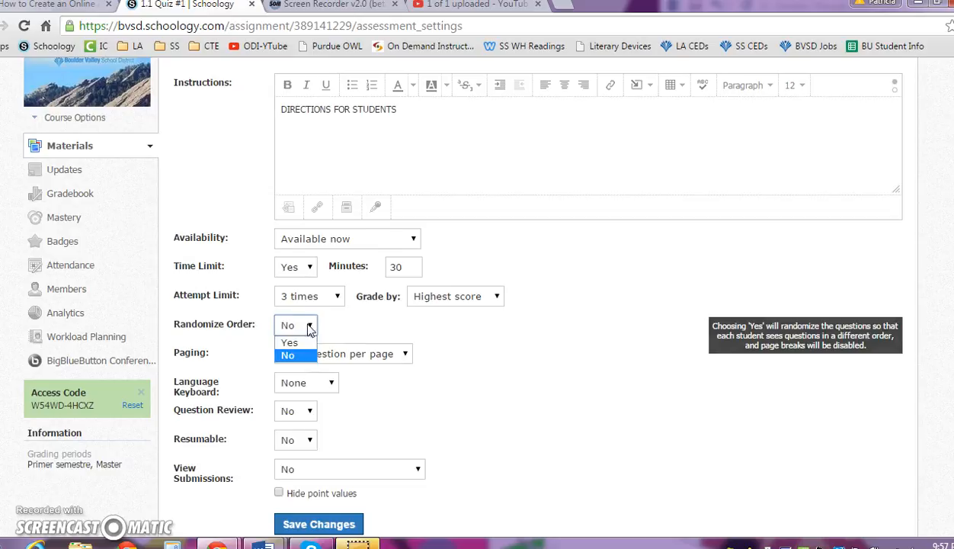
pyautogui.click(303, 341)
pyautogui.click(305, 327)
pyautogui.click(293, 355)
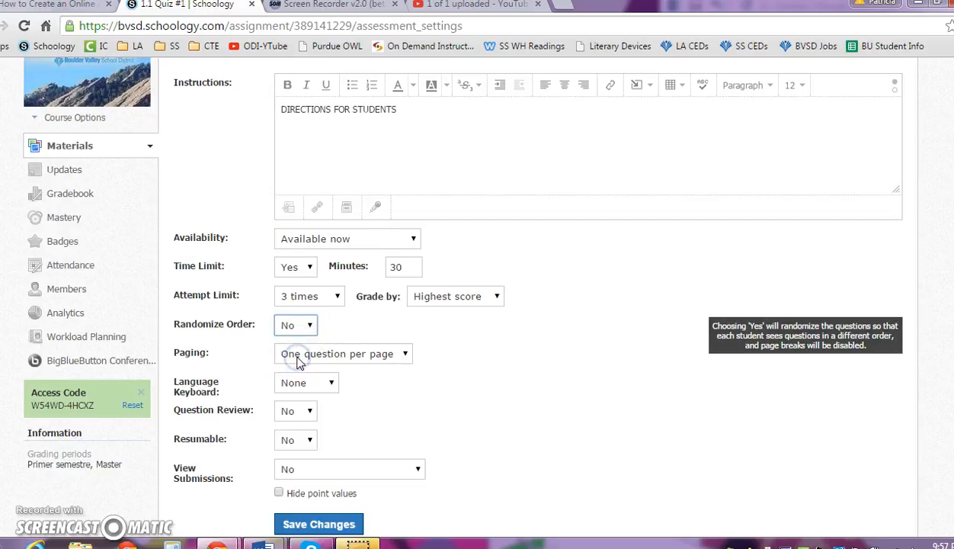
# Review the Paging choices and keep "One question per page"
pyautogui.scroll(-1, 584, 348)
pyautogui.click(403, 280)
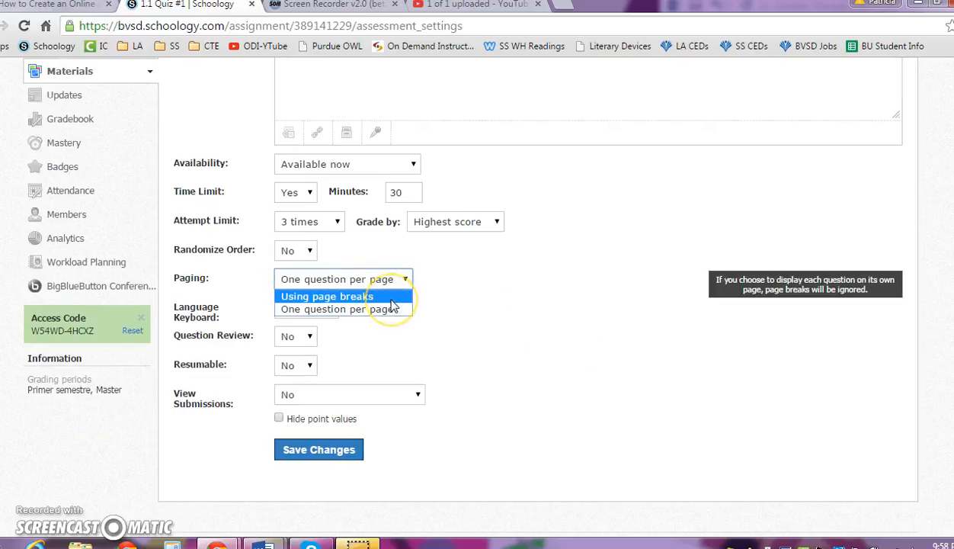
pyautogui.click(400, 309)
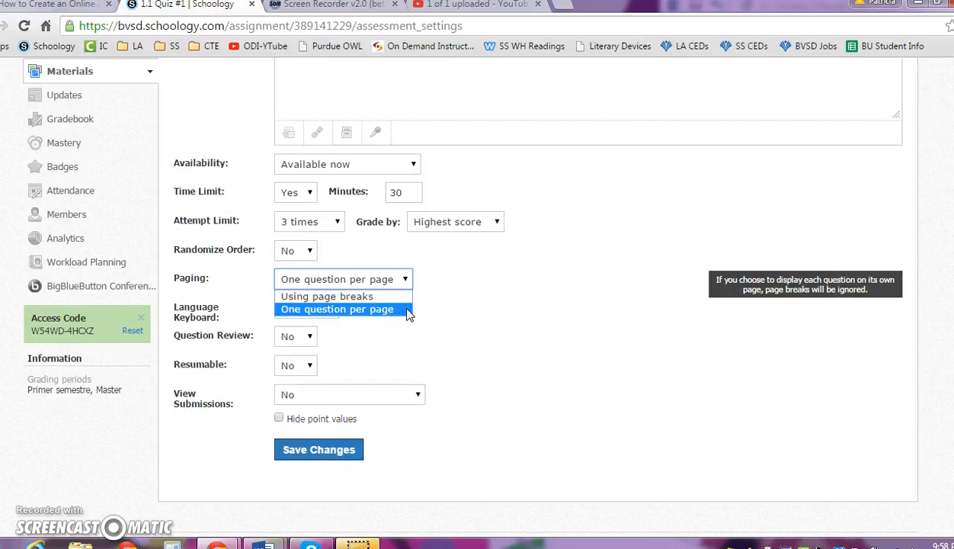
pyautogui.click(412, 313)
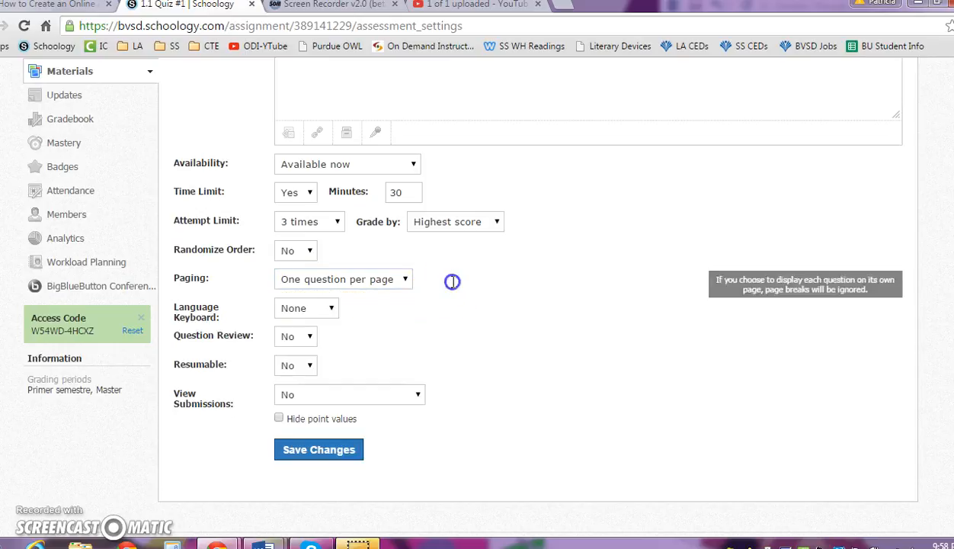
# Look through the Language Keyboard and Question Review options, leaving them at None and No
pyautogui.click(331, 308)
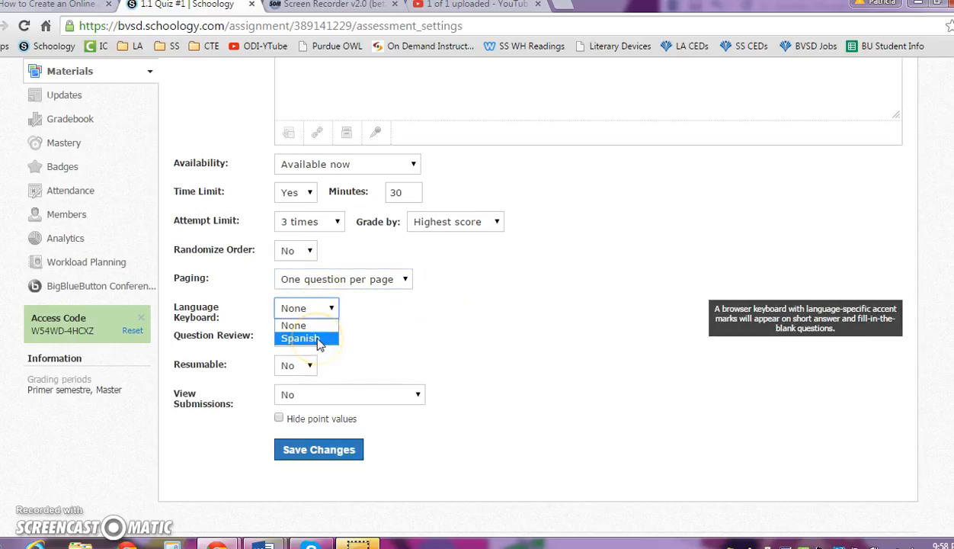
pyautogui.click(477, 307)
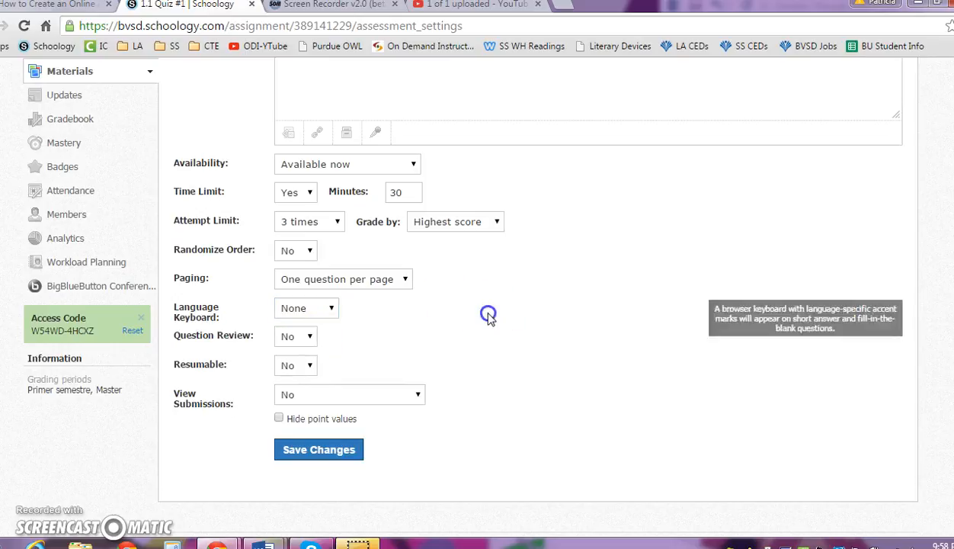
pyautogui.scroll(-2, 480, 314)
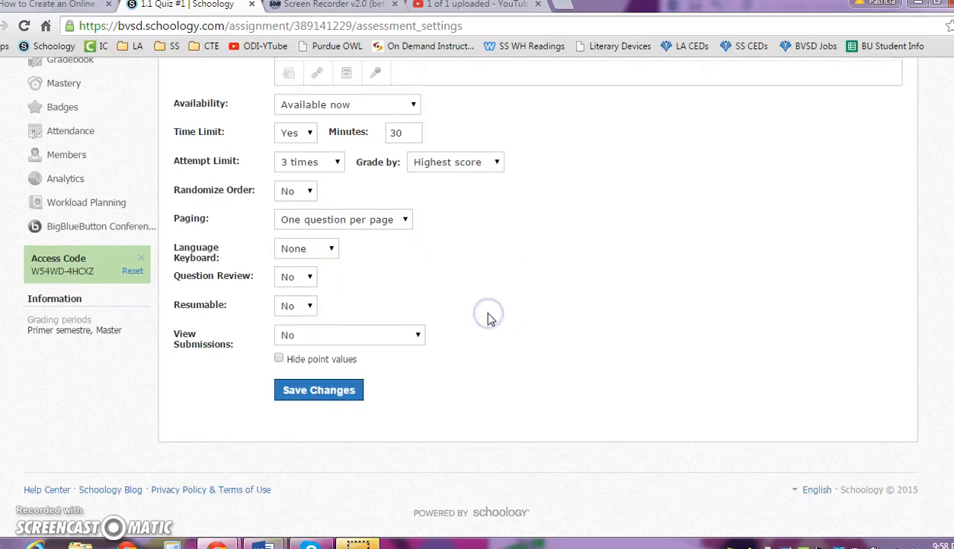
pyautogui.click(309, 278)
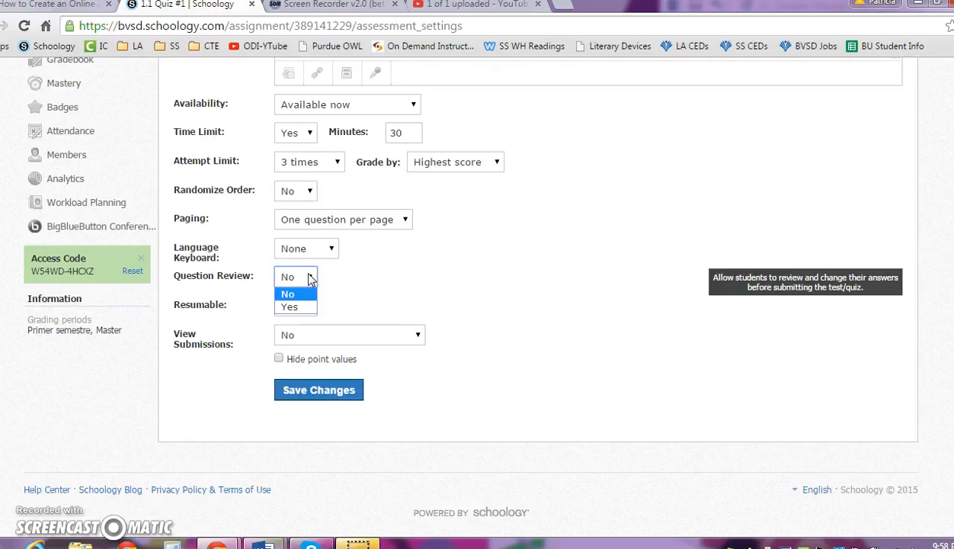
pyautogui.click(396, 283)
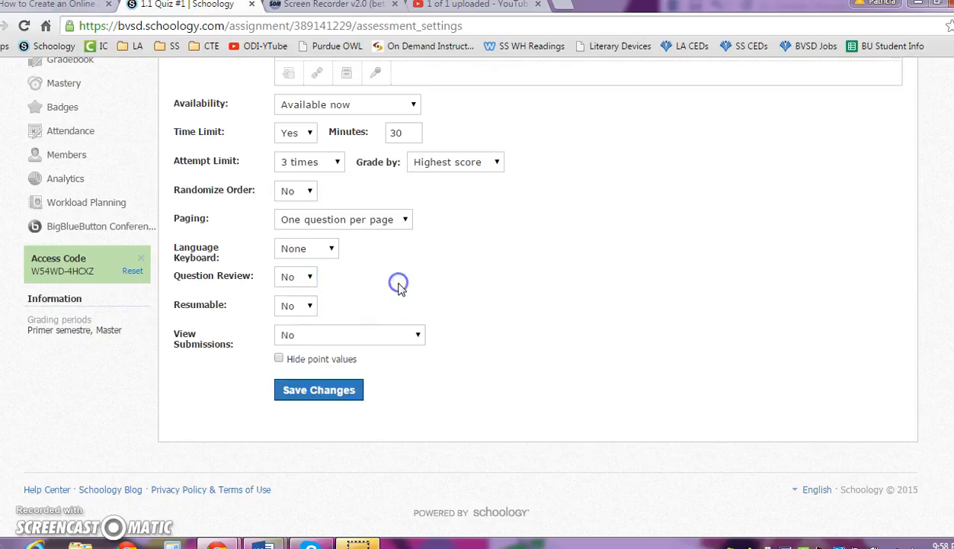
# Set Resumable to Yes and check the View Submissions options, leaving that setting at No
pyautogui.click(310, 305)
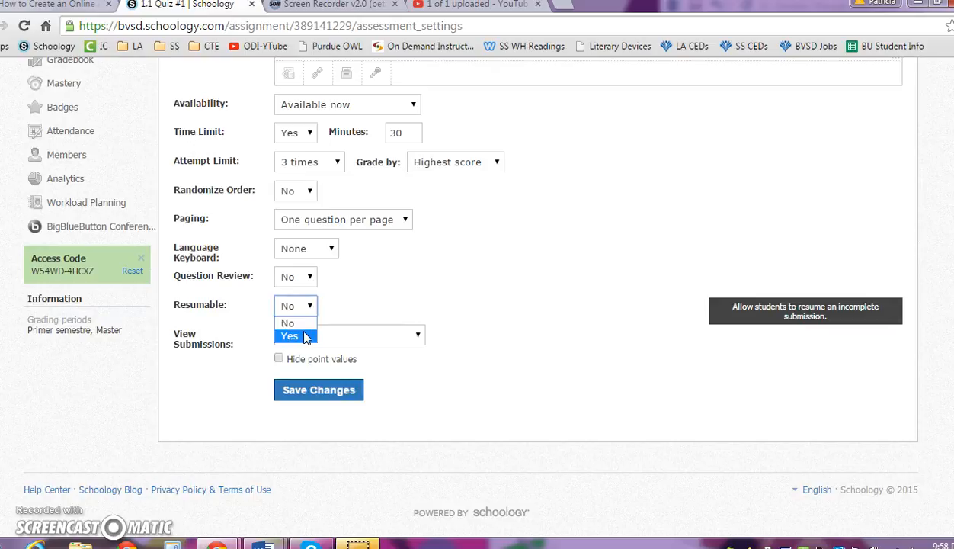
pyautogui.click(306, 337)
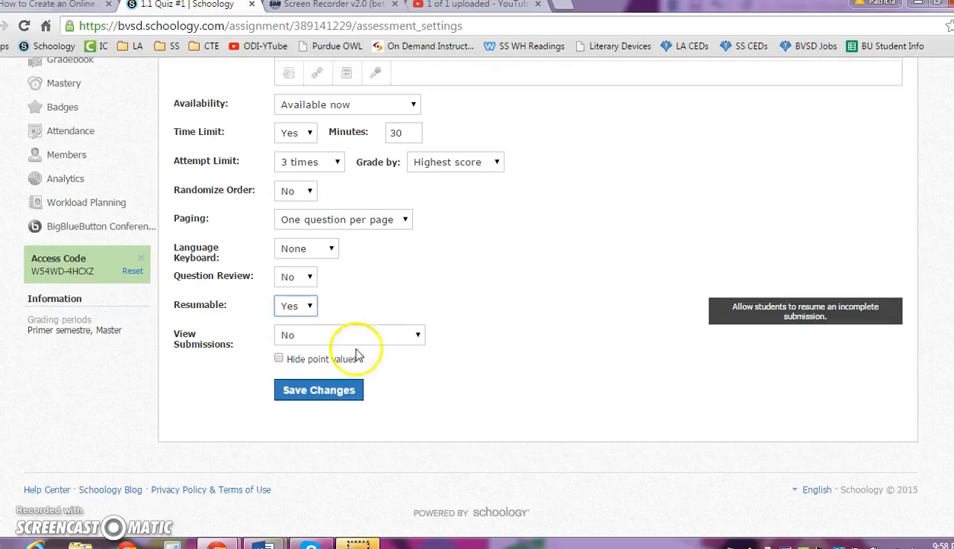
pyautogui.click(419, 338)
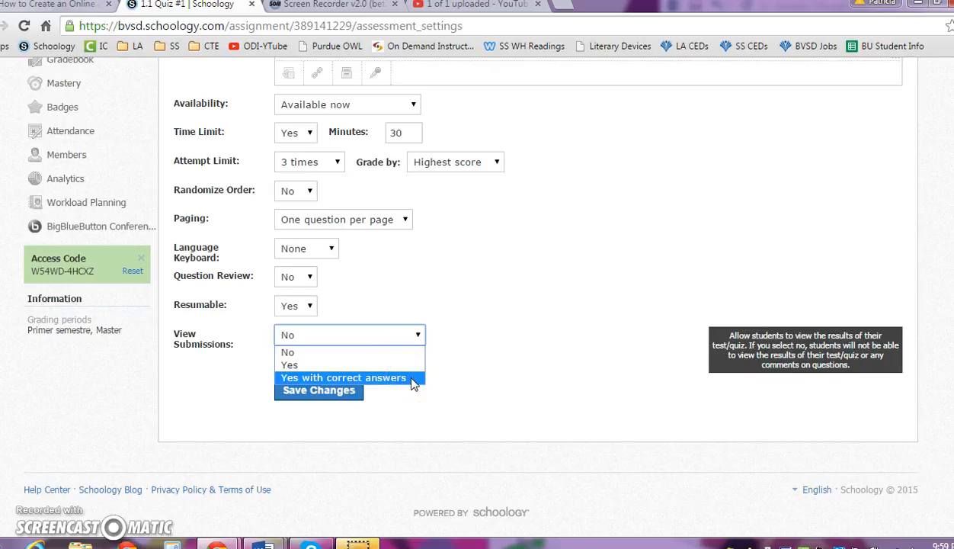
pyautogui.click(490, 324)
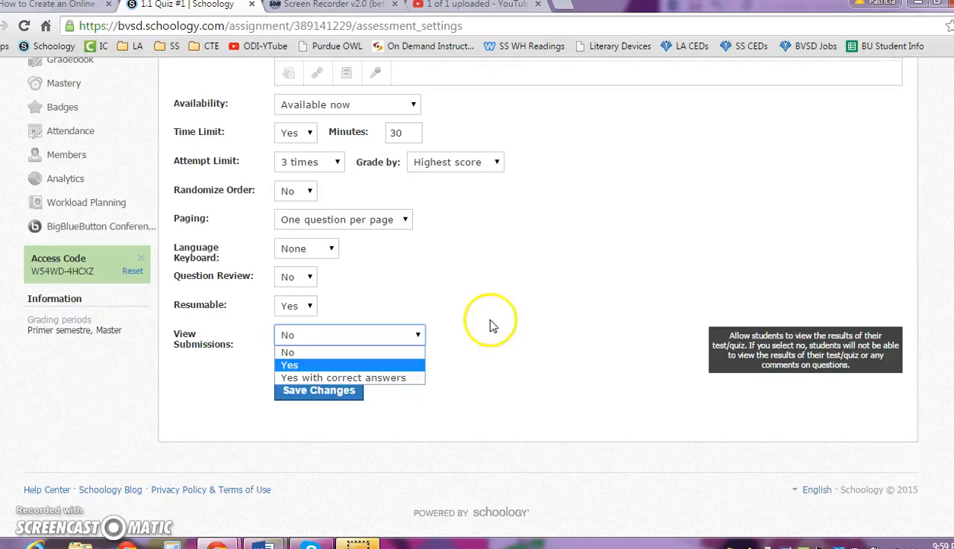
# Look over the quiz settings and save the changes
pyautogui.scroll(3, 504, 317)
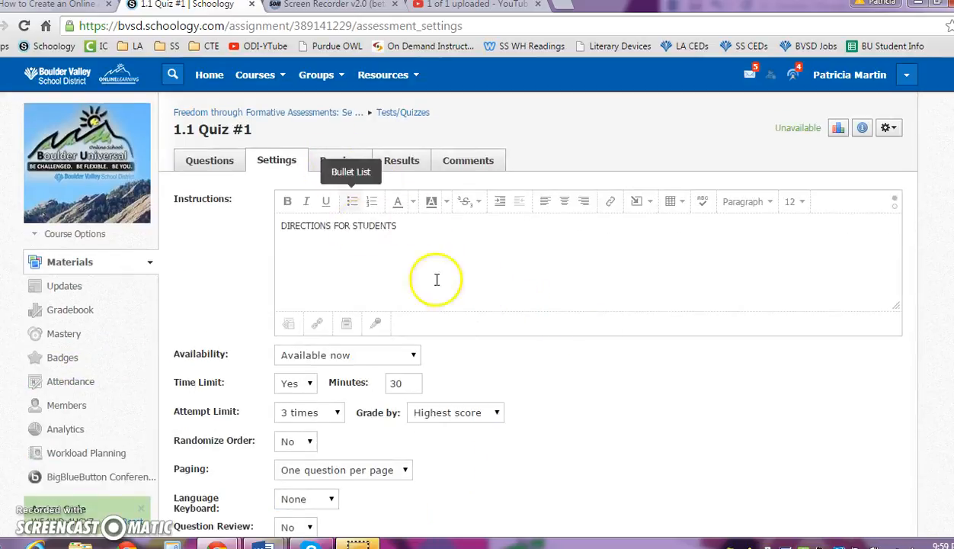
pyautogui.scroll(-3, 473, 320)
pyautogui.click(316, 391)
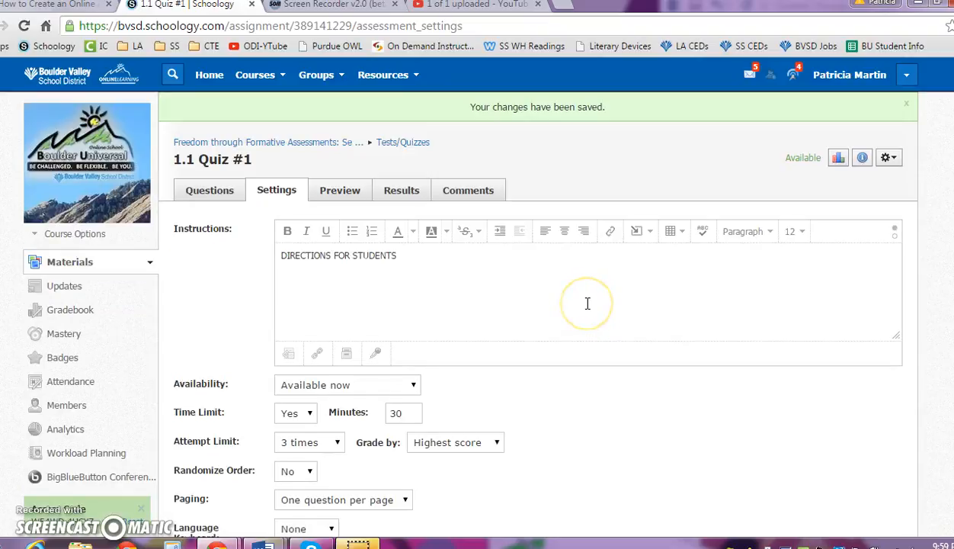
# Start the 1.1 Quiz #1 in preview mode, answer Question 1 with True and advance to Question 2
pyautogui.click(343, 192)
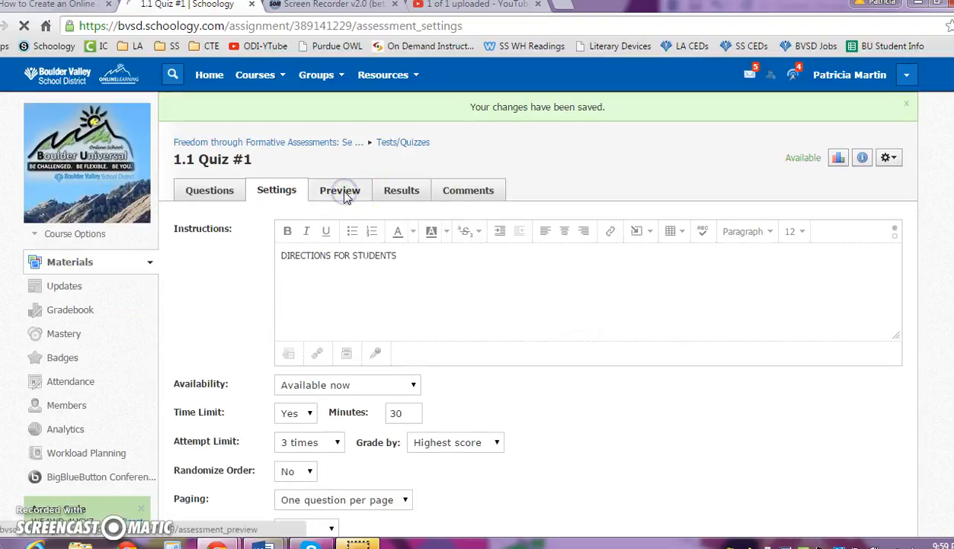
pyautogui.click(227, 284)
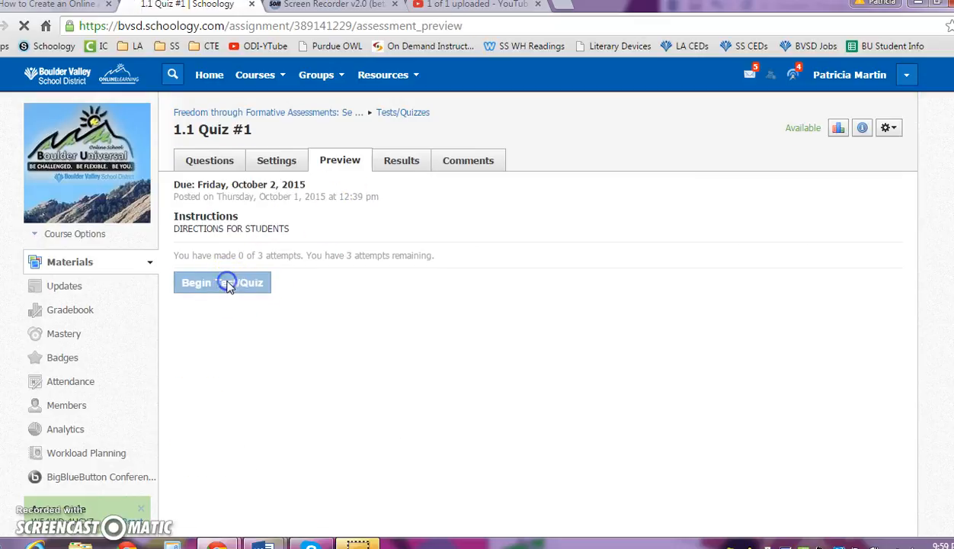
pyautogui.click(194, 281)
pyautogui.click(214, 391)
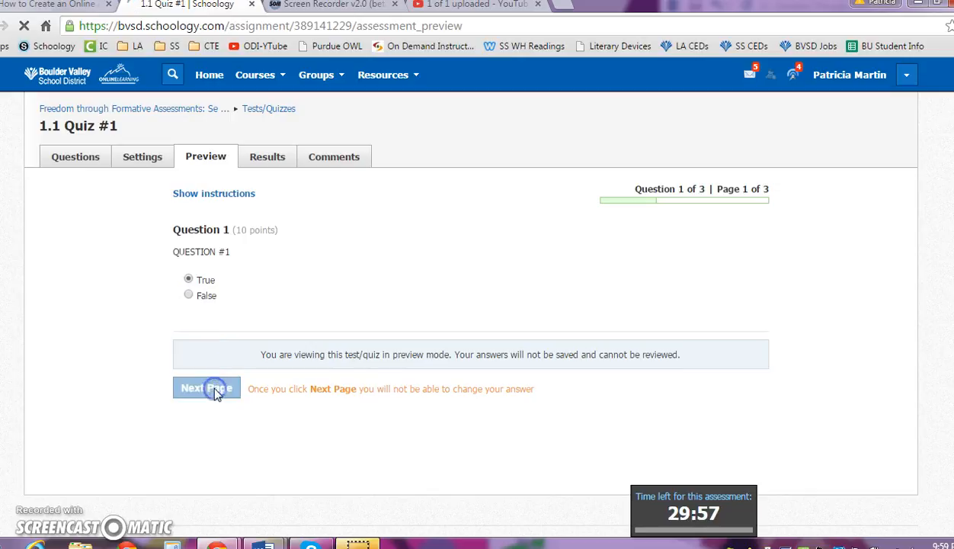
# Answer Question 2 of the preview with option b and Question 3 with "ABC"
pyautogui.click(188, 297)
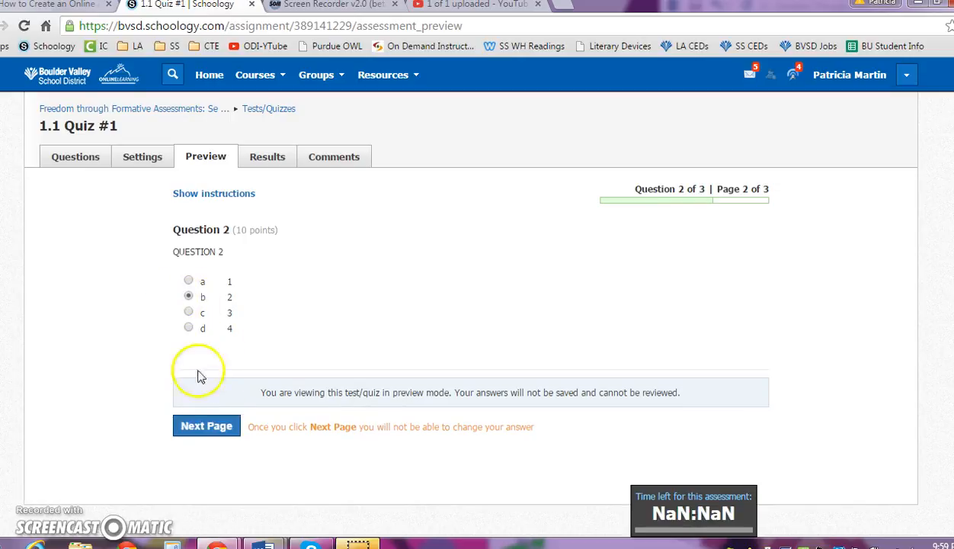
pyautogui.click(221, 427)
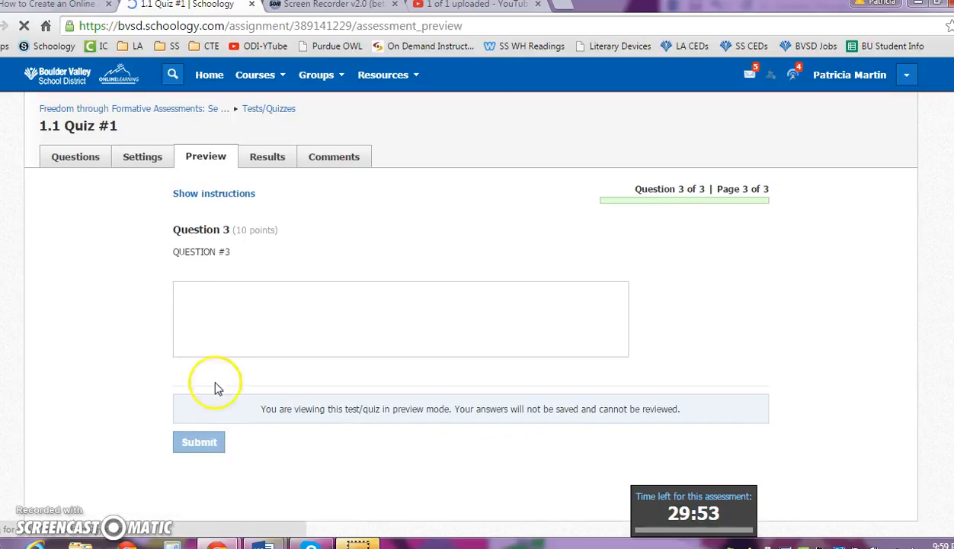
pyautogui.click(204, 308)
pyautogui.write('ABC')
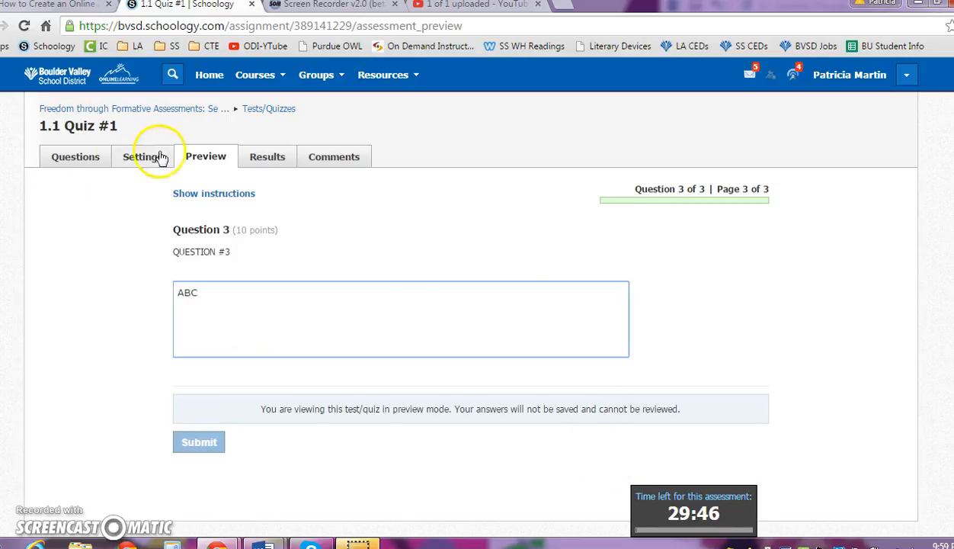
# Open the quiz's results to view the students' submissions and final scores
pyautogui.click(269, 158)
pyautogui.click(437, 162)
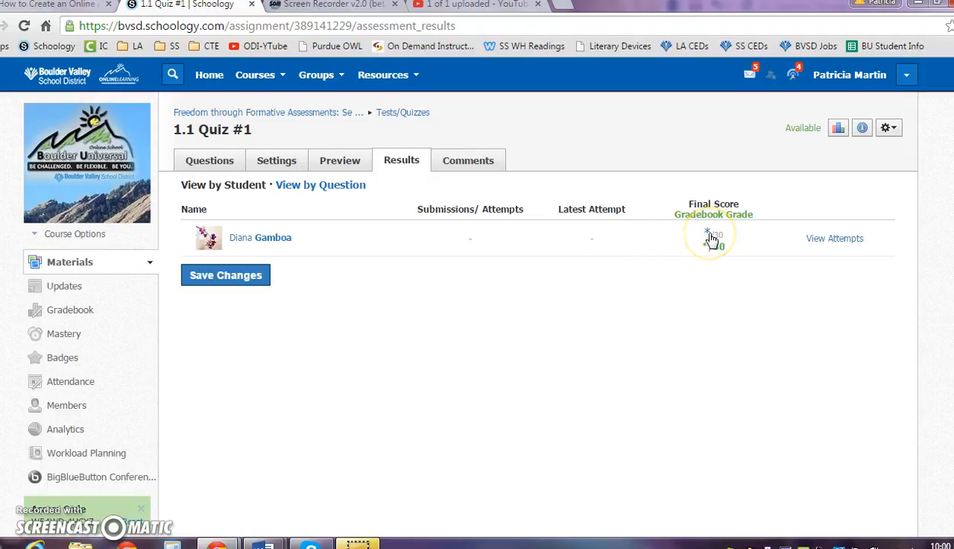
# View the listed student's quiz attempts and check the score details of the submissions
pyautogui.click(823, 239)
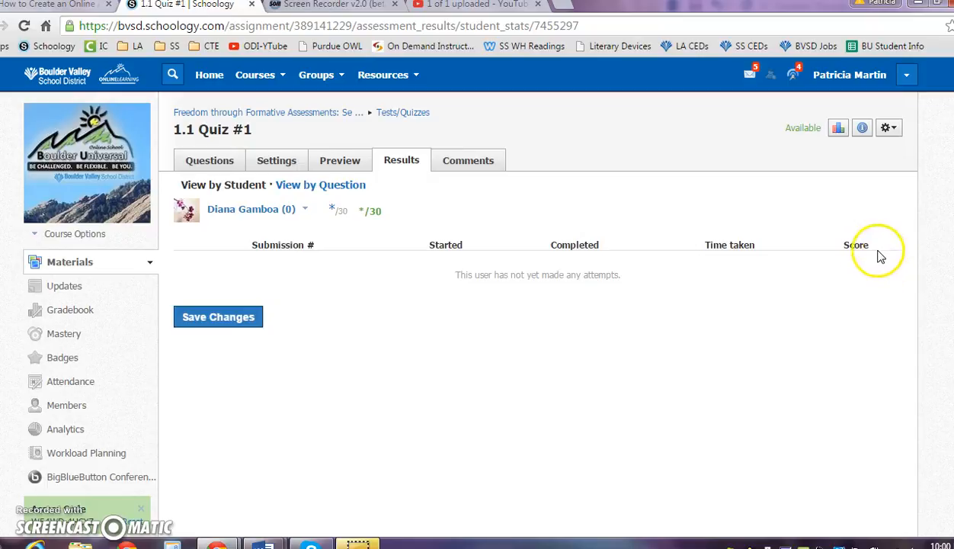
pyautogui.moveTo(874, 246); pyautogui.dragTo(841, 247)
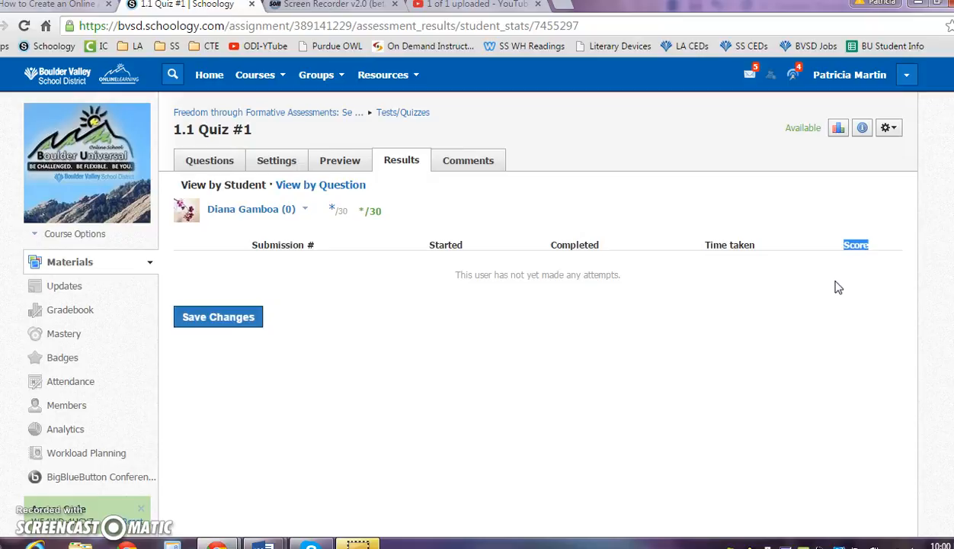
pyautogui.doubleClick(860, 246)
pyautogui.click(860, 247)
# Open the quiz's comments and look through the whole page
pyautogui.click(473, 160)
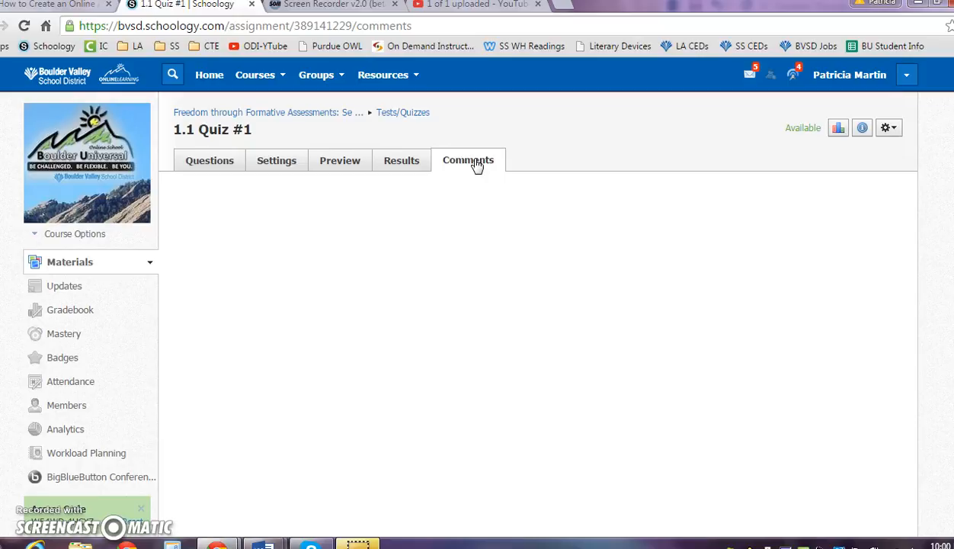
pyautogui.scroll(-3, 469, 312)
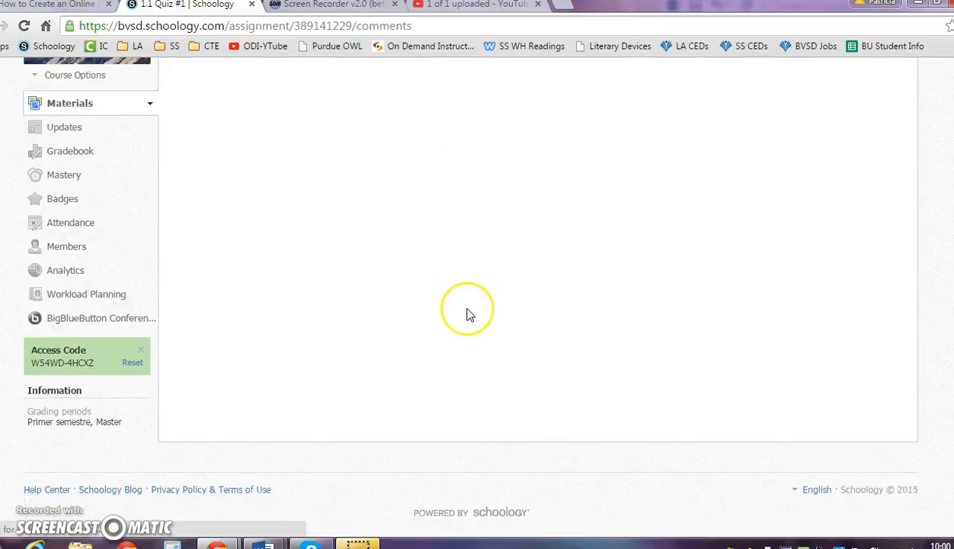
pyautogui.scroll(3, 469, 315)
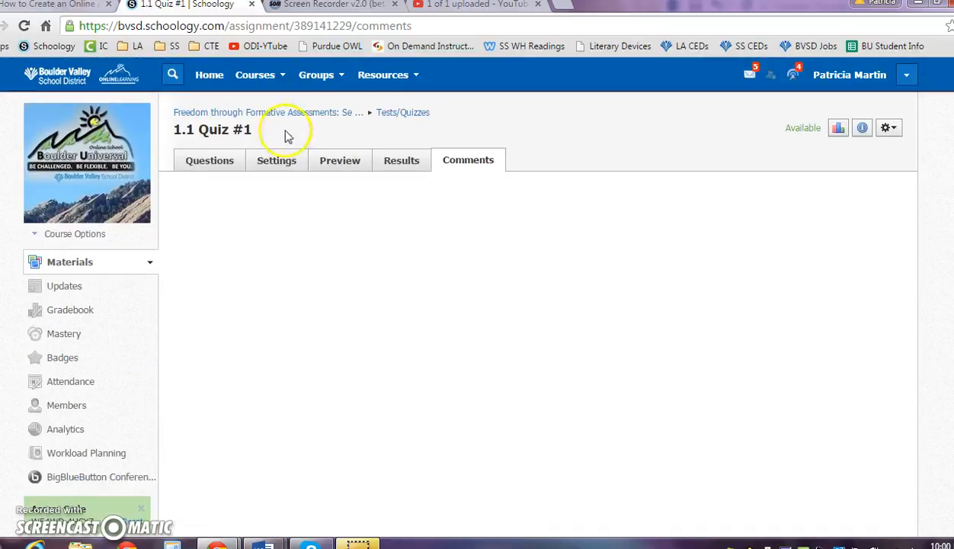
# Return to the quiz's question list and check the management actions offered for the whole quiz, without applying any
pyautogui.click(210, 161)
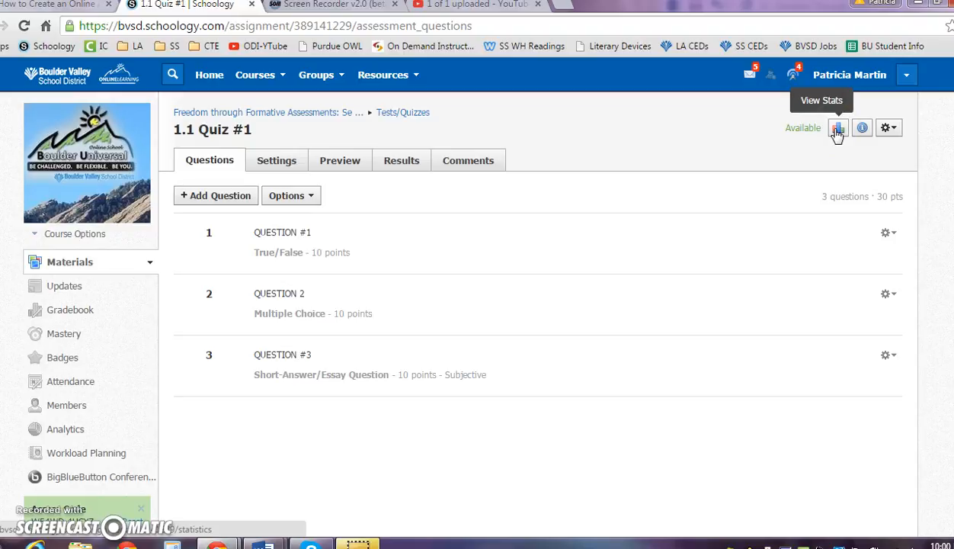
pyautogui.click(888, 128)
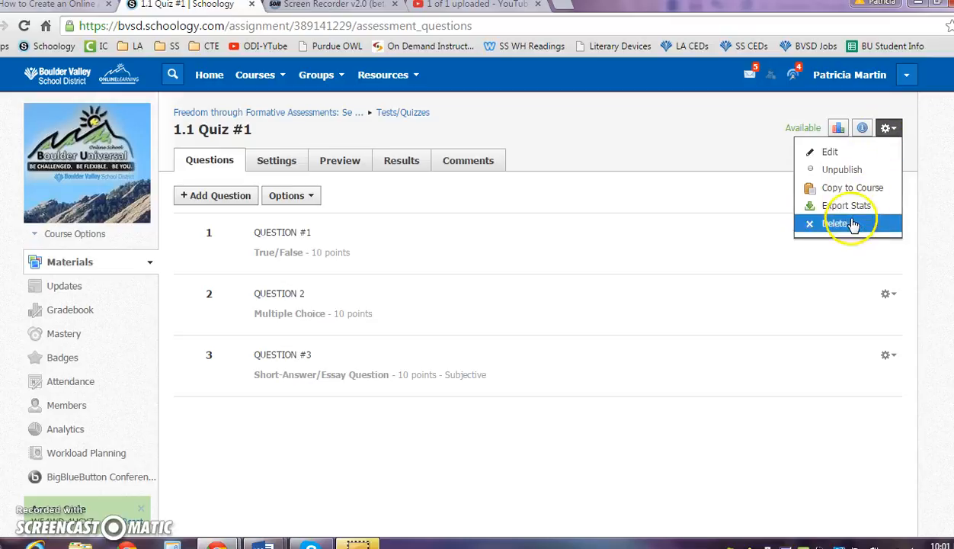
pyautogui.click(635, 153)
pyautogui.click(601, 438)
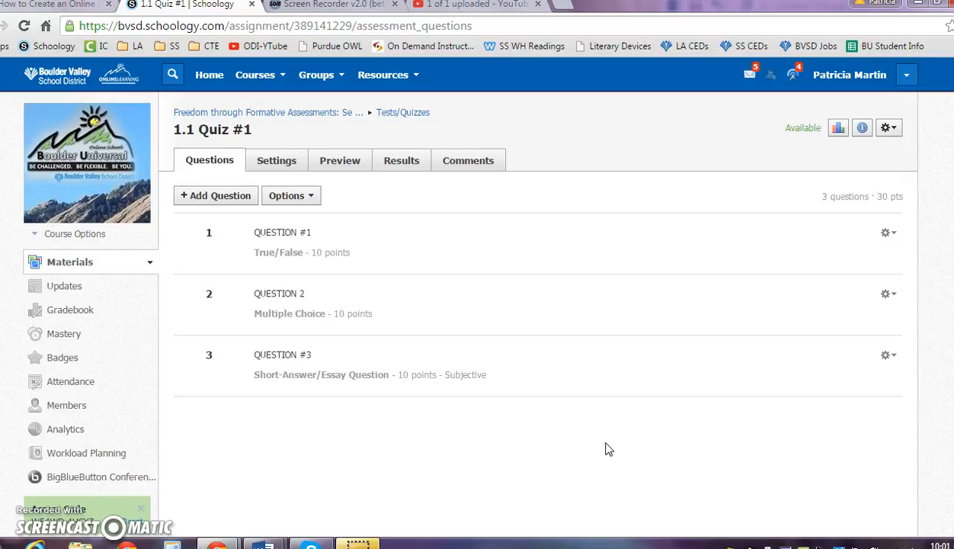
pyautogui.click(600, 420)
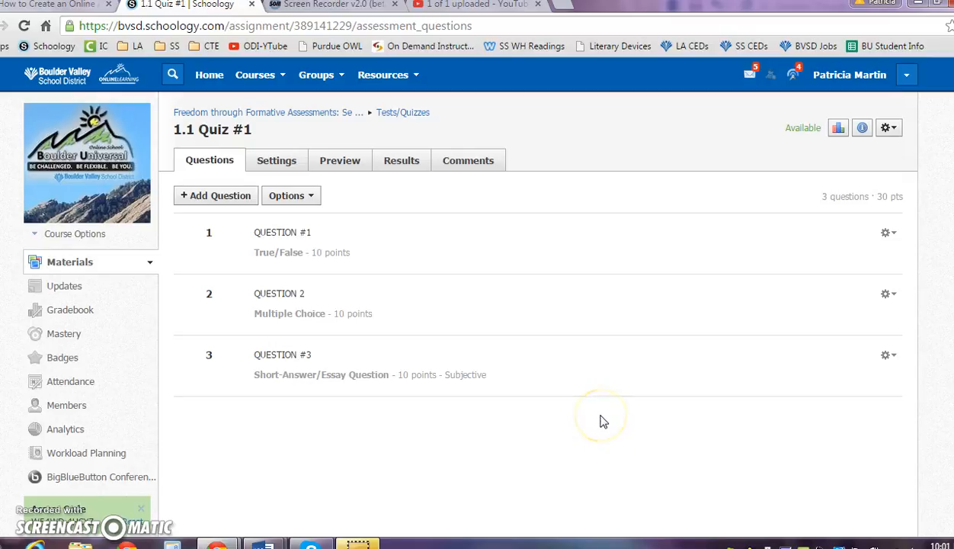